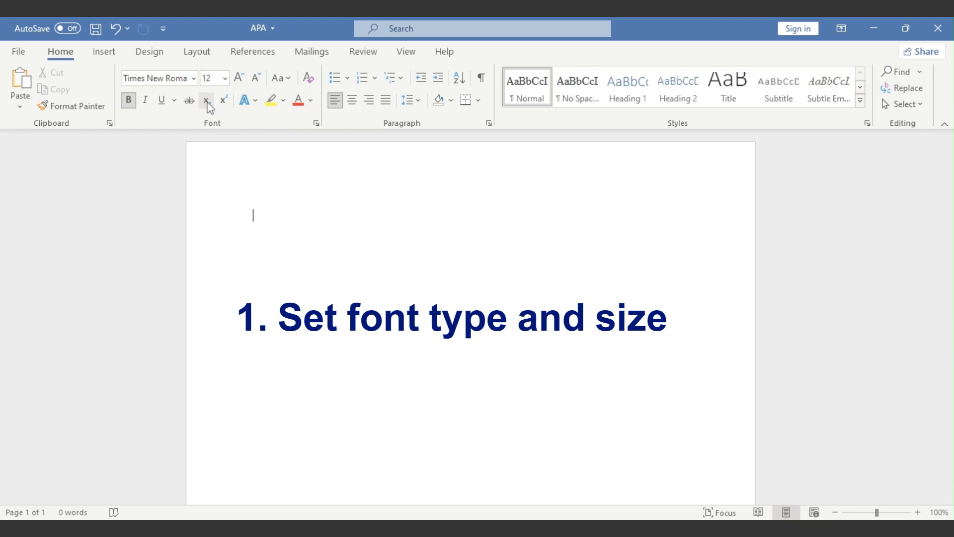
Step: Make Times New Roman, Regular, 12 pt the default font for this document only, and turn off bold
click(316, 125)
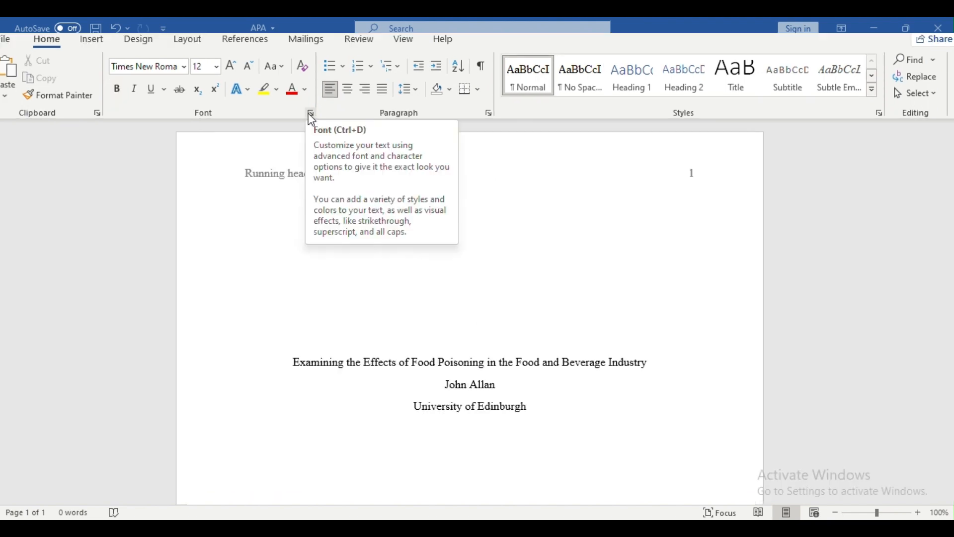
click(311, 114)
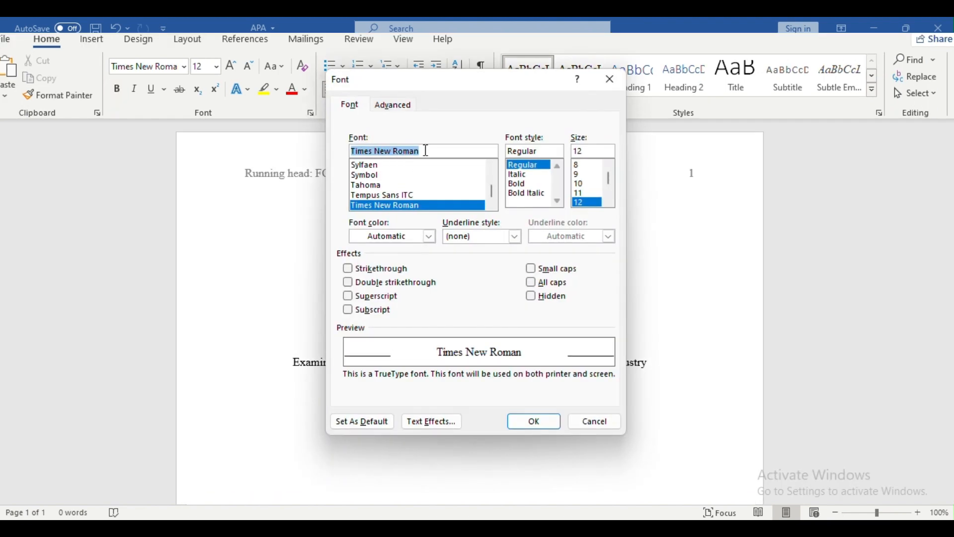
click(426, 150)
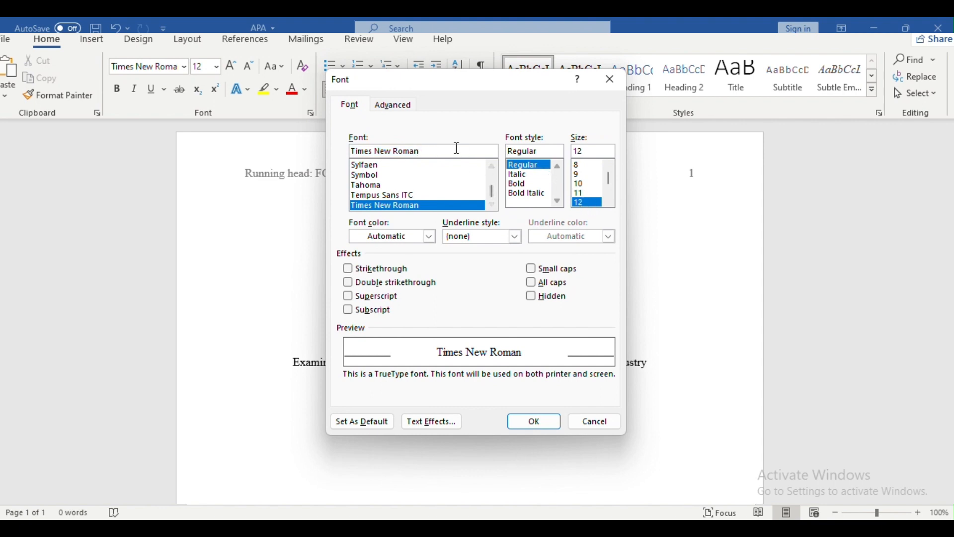
click(378, 423)
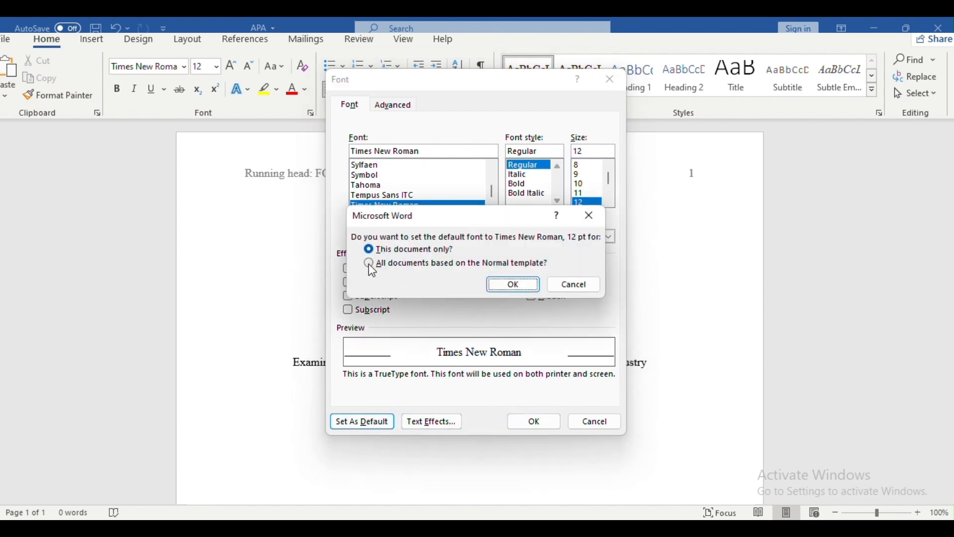
click(370, 265)
click(370, 250)
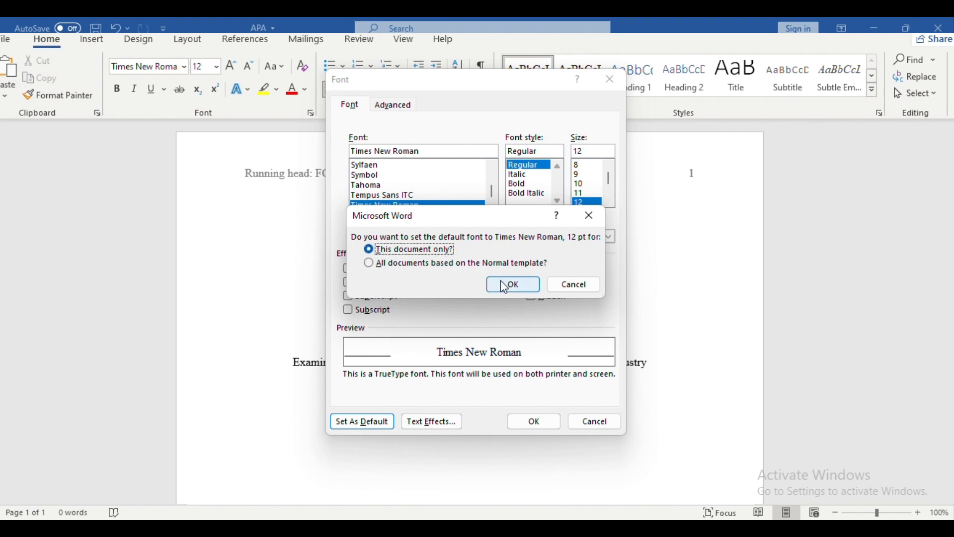
click(512, 285)
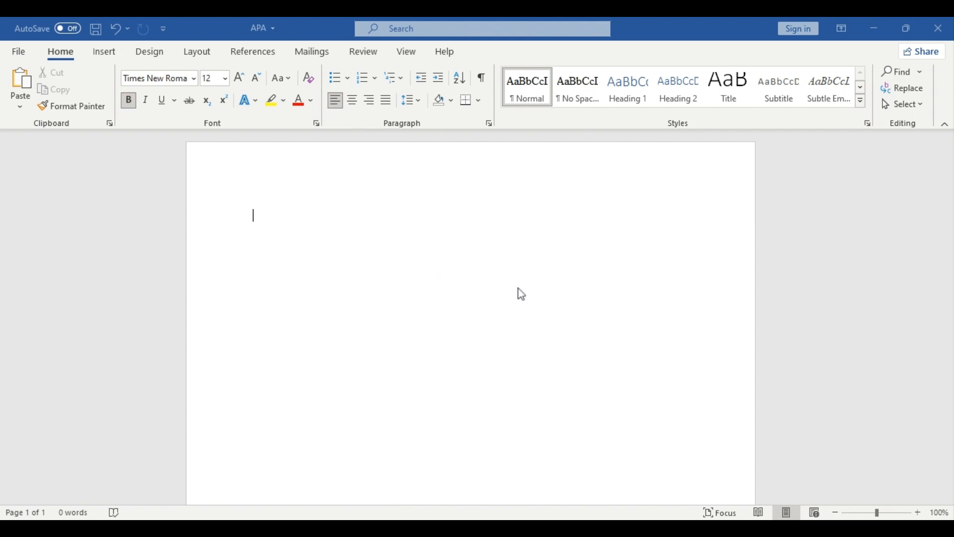
key(ctrl+z)
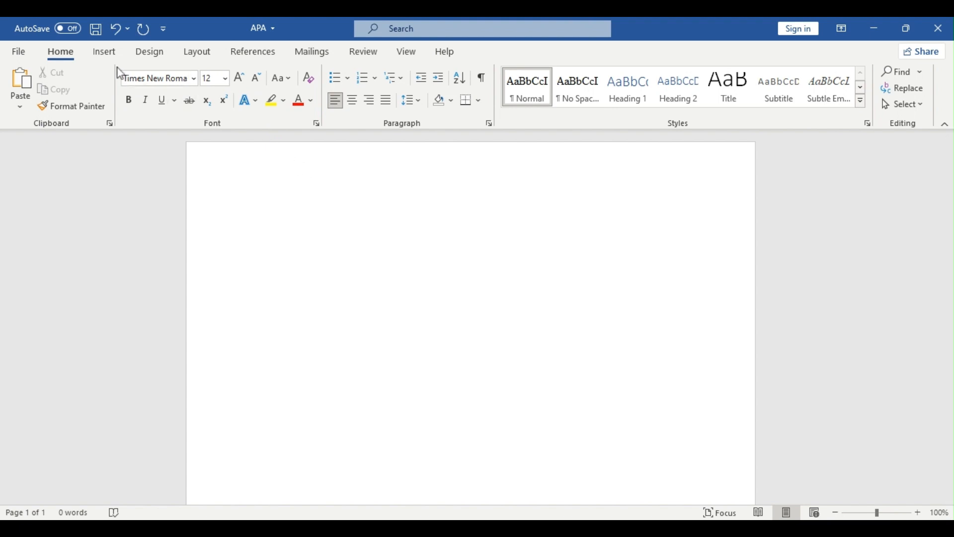
Step: Open the first page's header for editing with Different First Page enabled
double_click(239, 174)
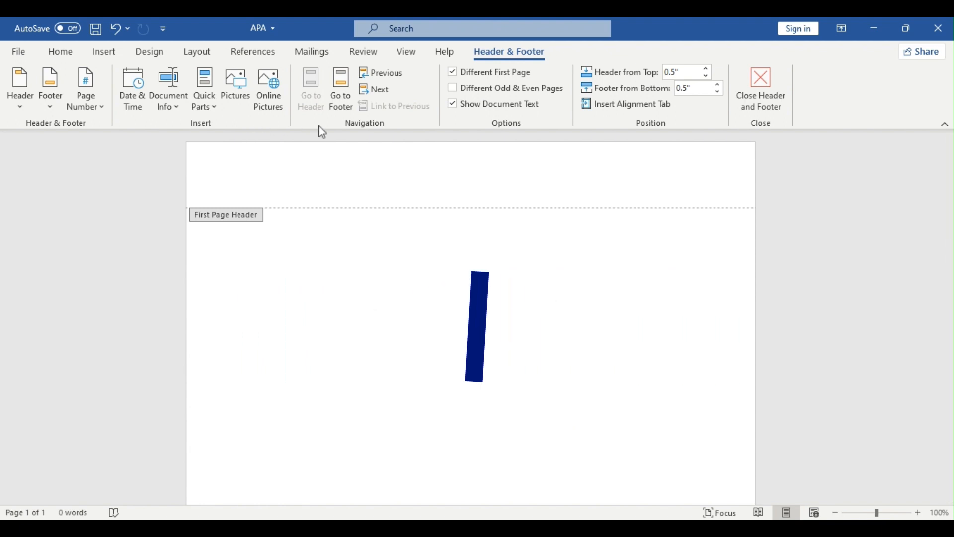
click(459, 77)
click(459, 77)
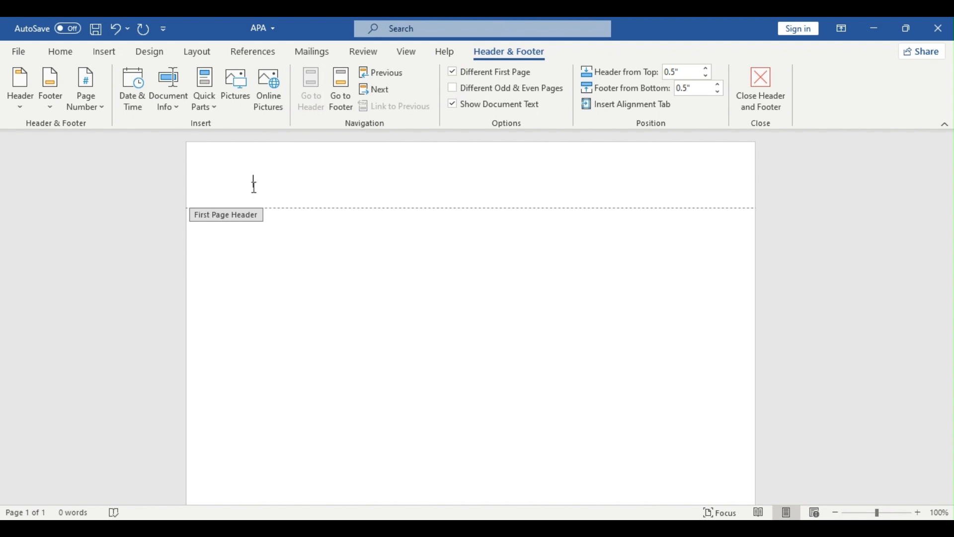
Step: Enter "Running head: FOOD POISONING" in the first page header
text(Running head:)
text(FOOD PO)
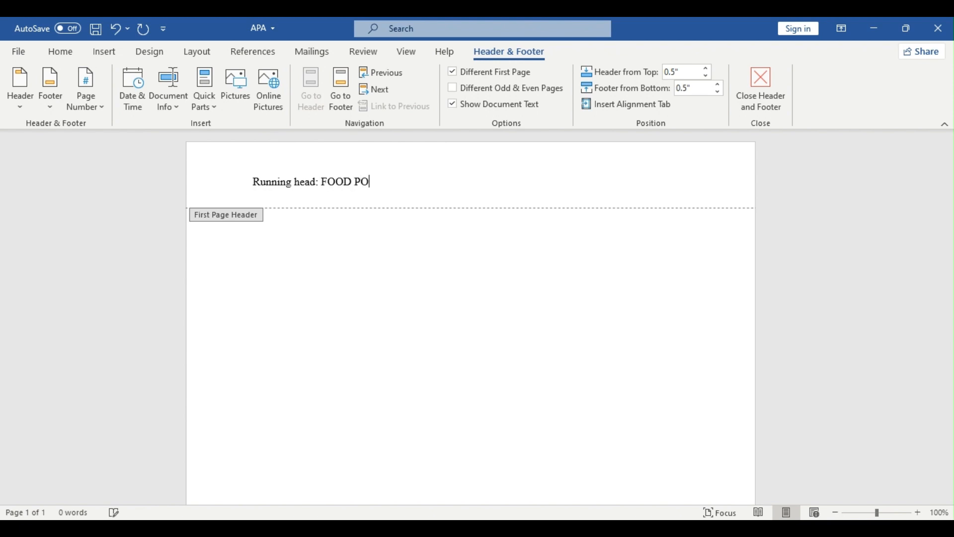
text(ISI)
text(NING)
key(BackSpace)
key(BackSpace)
key(BackSpace)
key(BackSpace)
key(BackSpace)
key(BackSpace)
text(ONING)
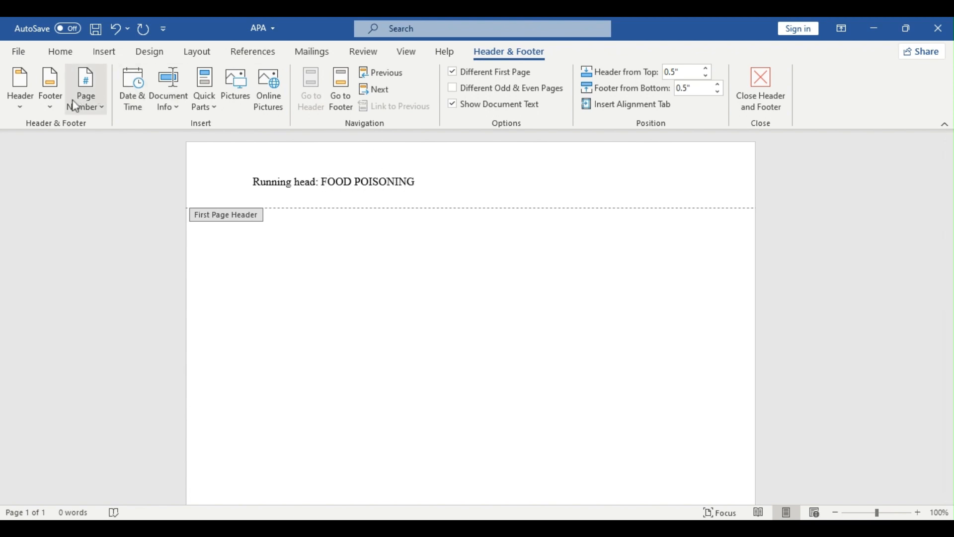
Step: Insert the page number after the running head, move it to the header's right margin, and return to the document body
click(88, 109)
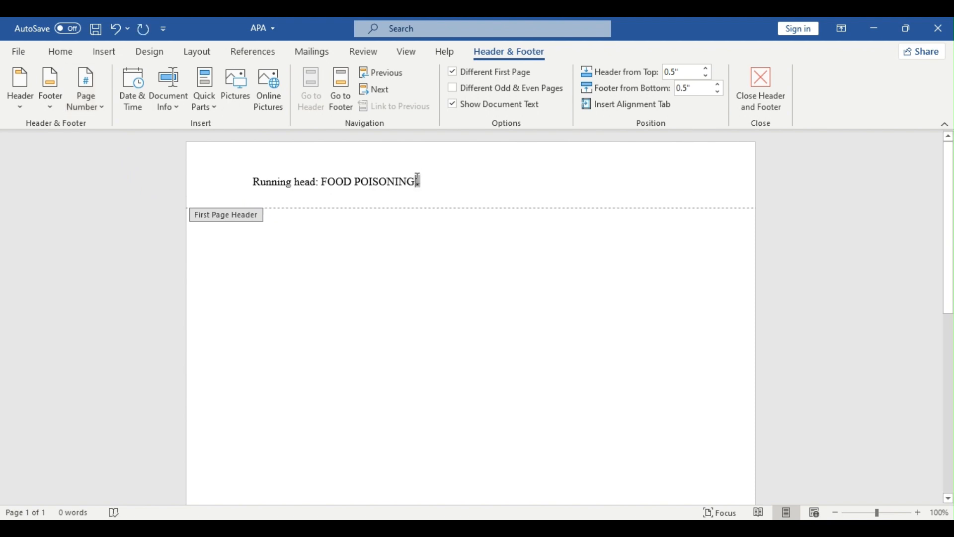
key(Tab)
key(Tab)
key(Tab)
key(Tab)
key(Tab)
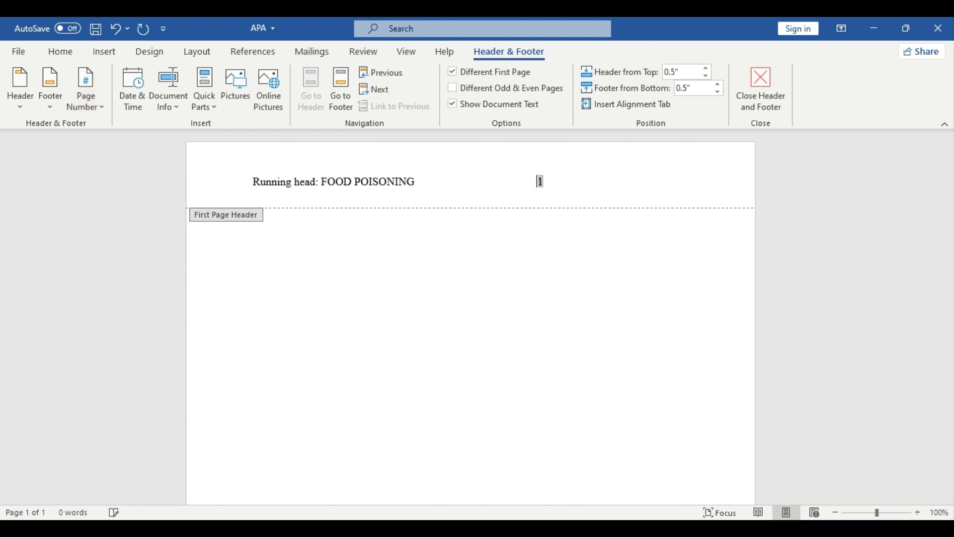
key(Tab)
key(Tab)
key(BackSpace)
double_click(478, 255)
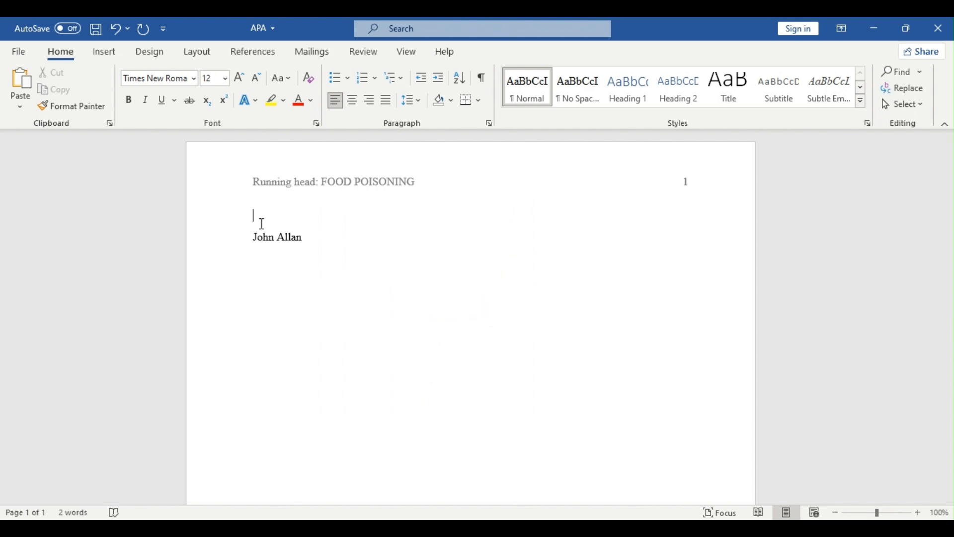
Step: Enter the title "Examining the Effects of Food Poisoning in the Food and Beverage Industry" on the line above the author's name
text(EFF)
key(BackSpace)
key(BackSpace)
text(xamining the)
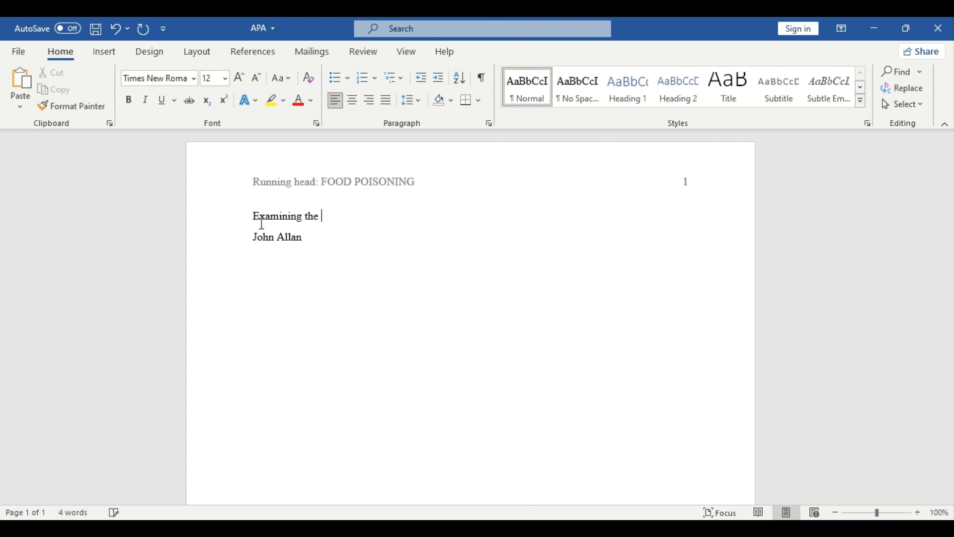
text( Effects of Food Poi)
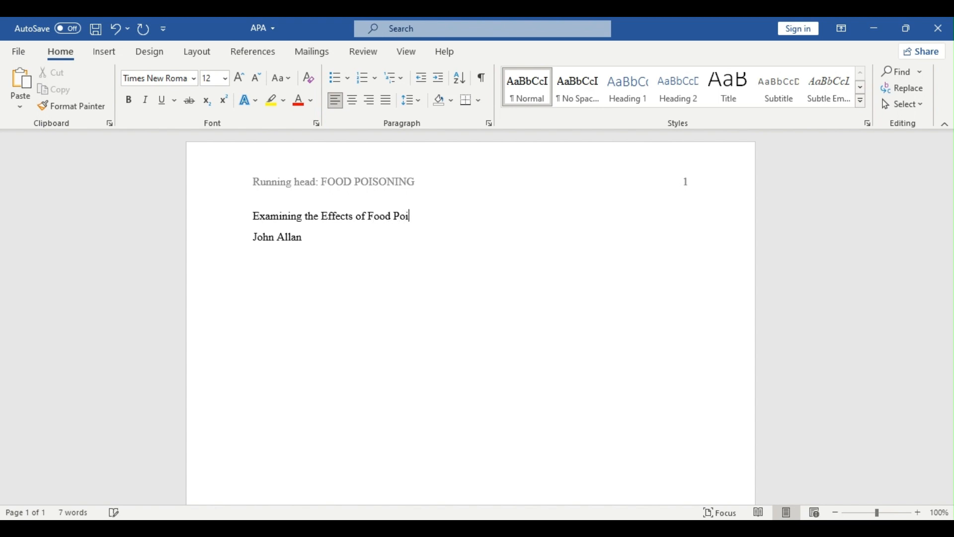
text(soning in the )
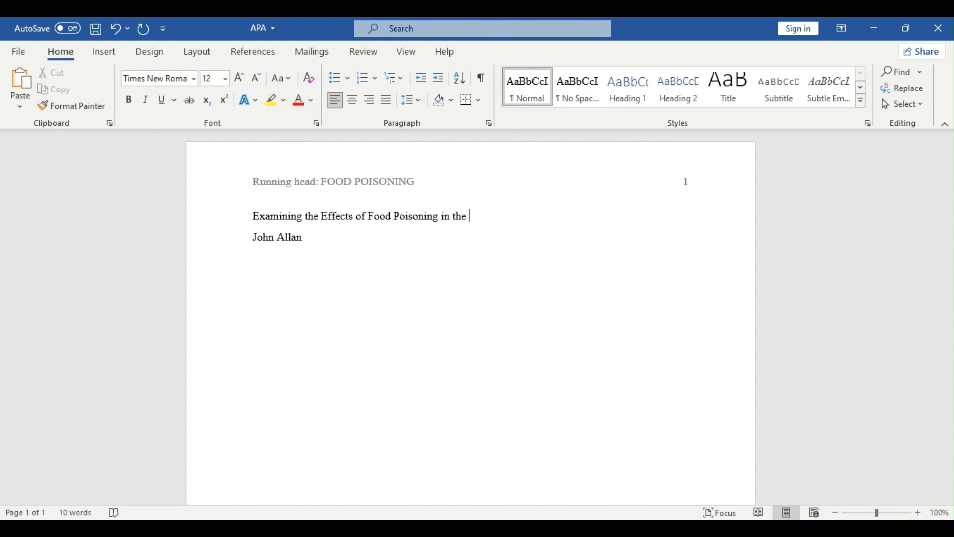
text(Food and Beverage Industry)
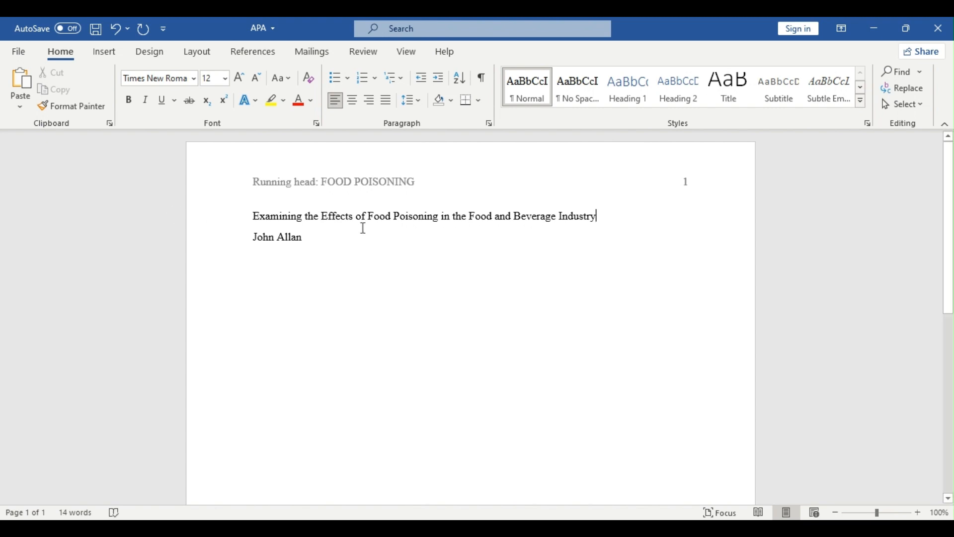
Step: Add the affiliation "University of Edinburgh" on a new line below the author's name
key(Return)
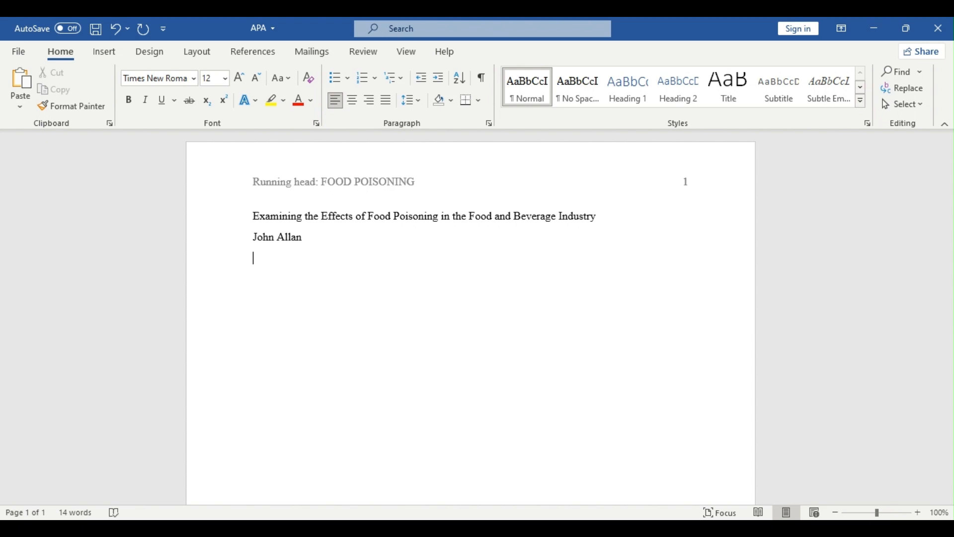
text(University of E)
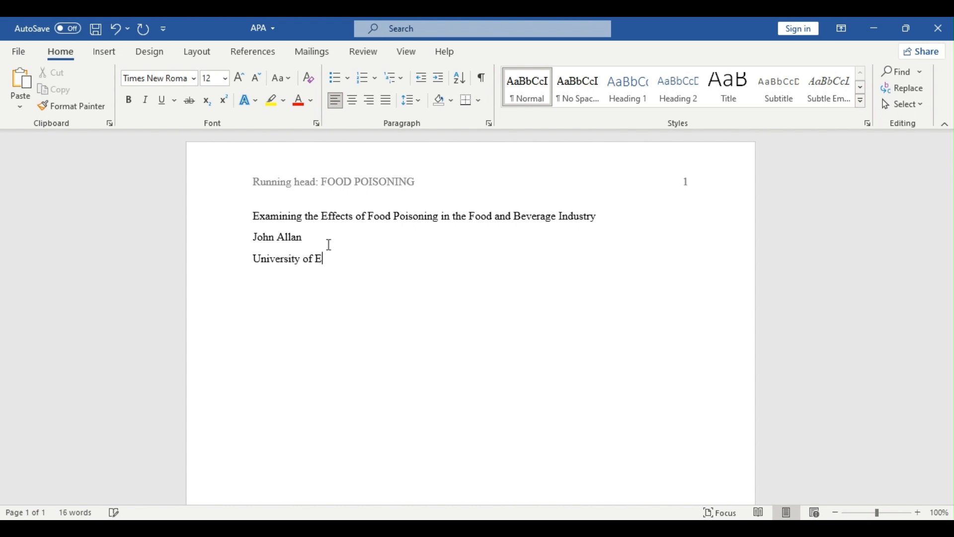
text(dinburgh)
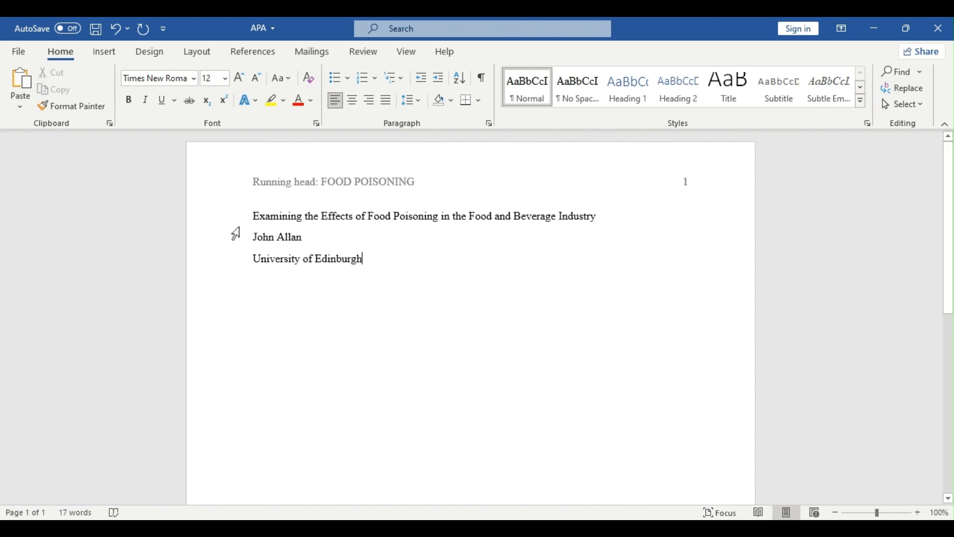
Step: Move the title block down the page by inserting seven blank lines above the title
click(253, 216)
key(Return)
key(Return)
key(Return)
key(Return)
key(Return)
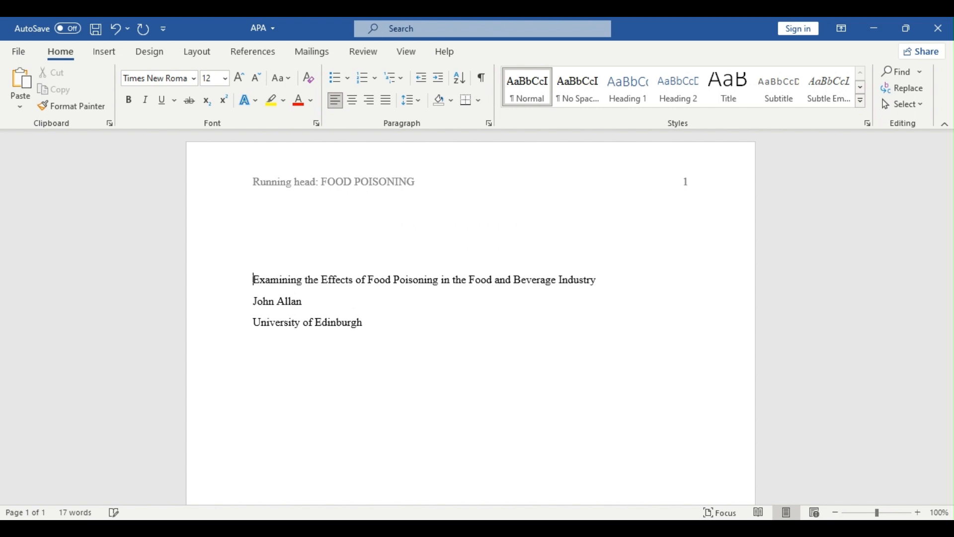
key(Return)
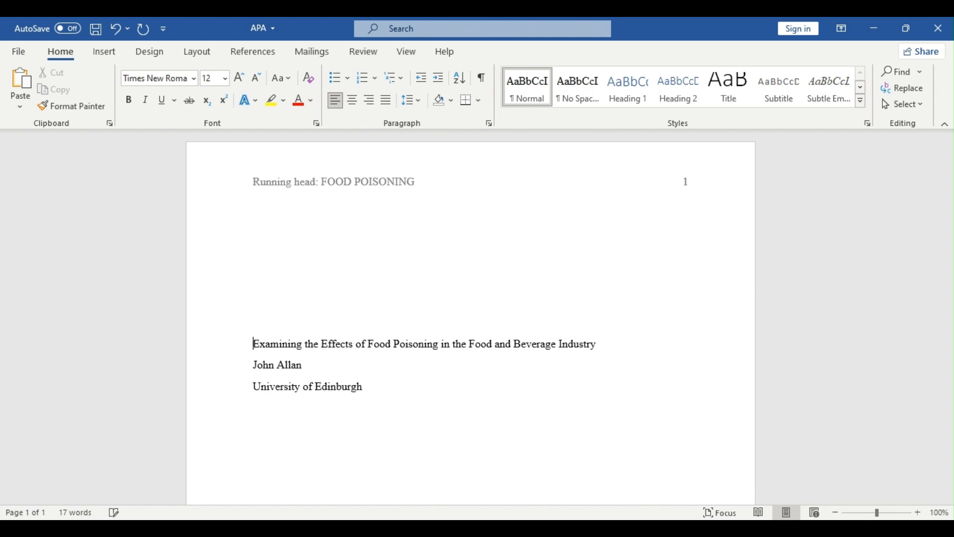
key(Return)
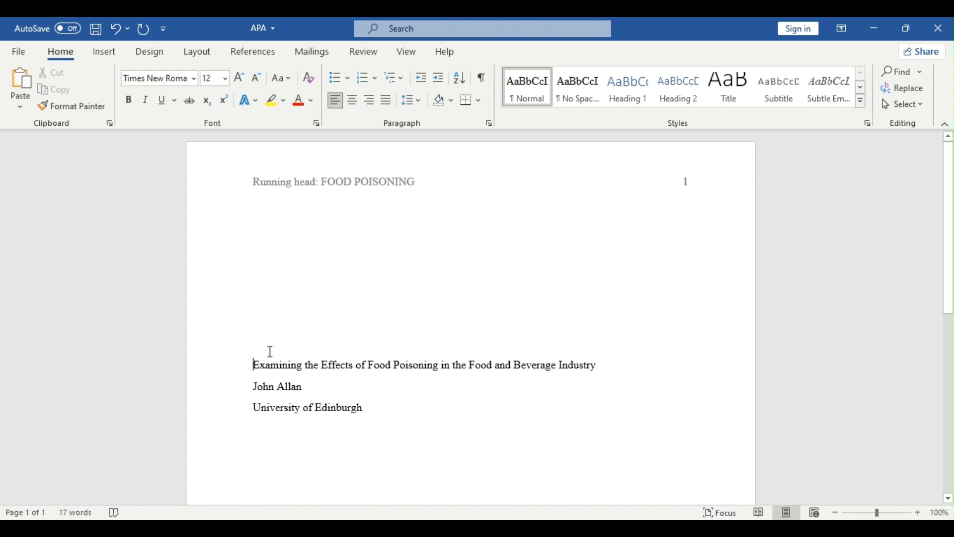
Step: Center the title, author and university lines horizontally on the page
drag(254, 364, 363, 417)
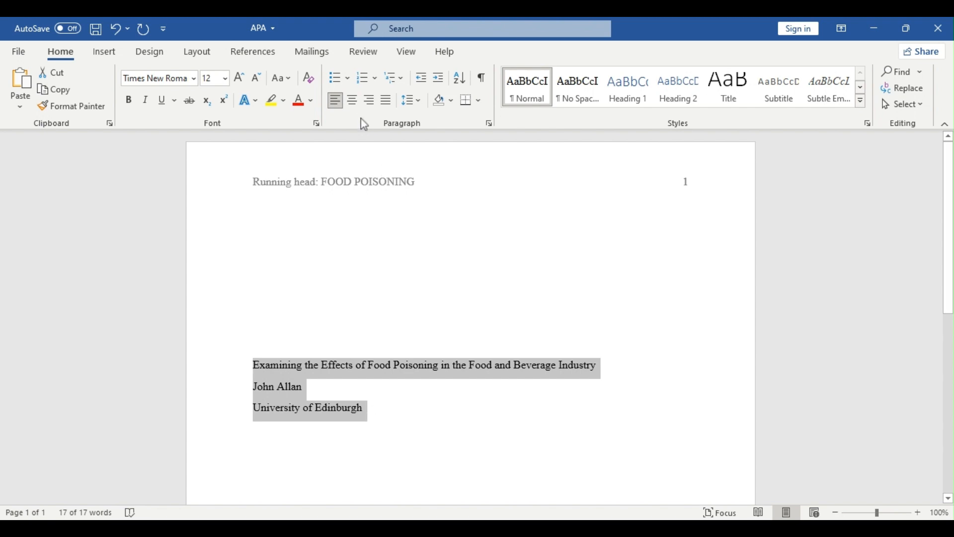
click(354, 102)
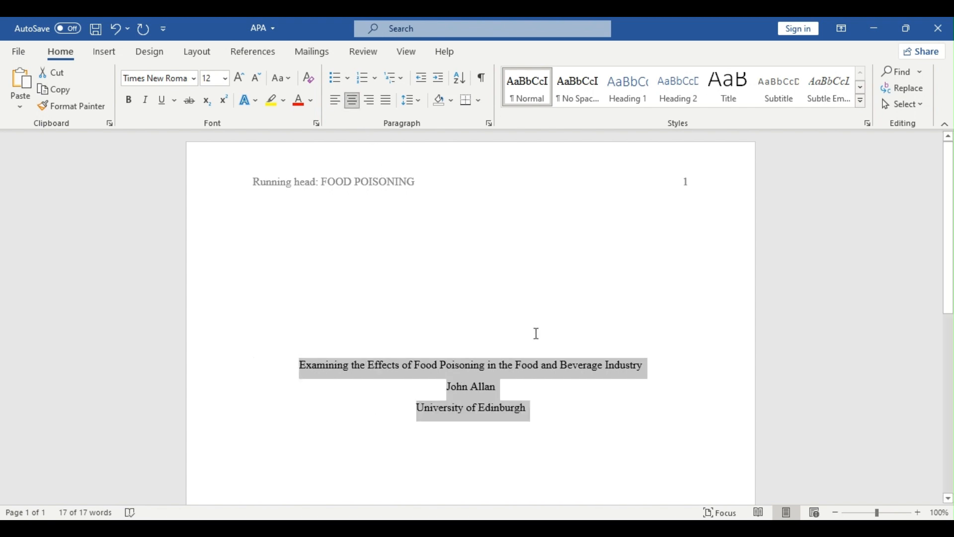
click(535, 332)
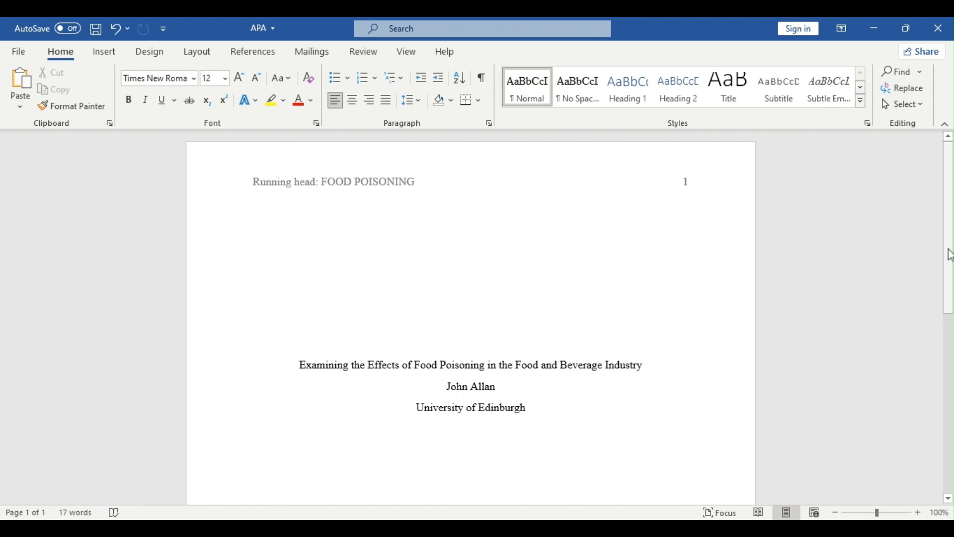
Step: Insert a page break after the university line to start a second page
scroll(949, 255, down, 4)
click(553, 276)
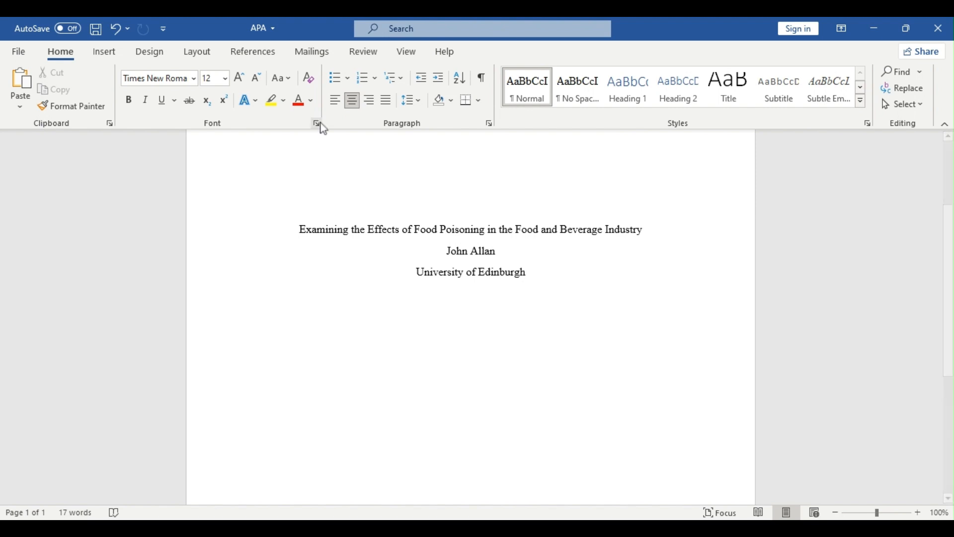
click(95, 59)
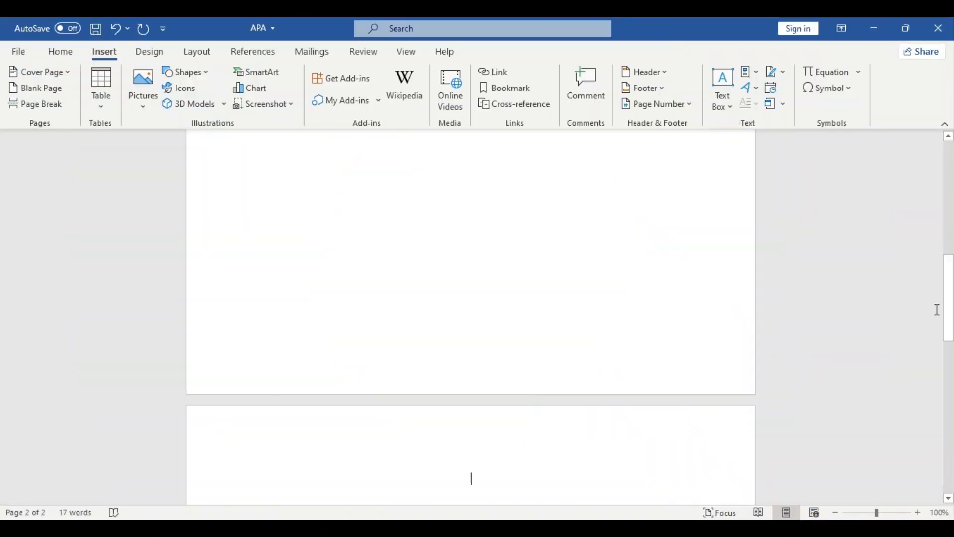
Step: Enter the heading "Abstract" at the start of the second page and make it bold
scroll(939, 308, up, 5)
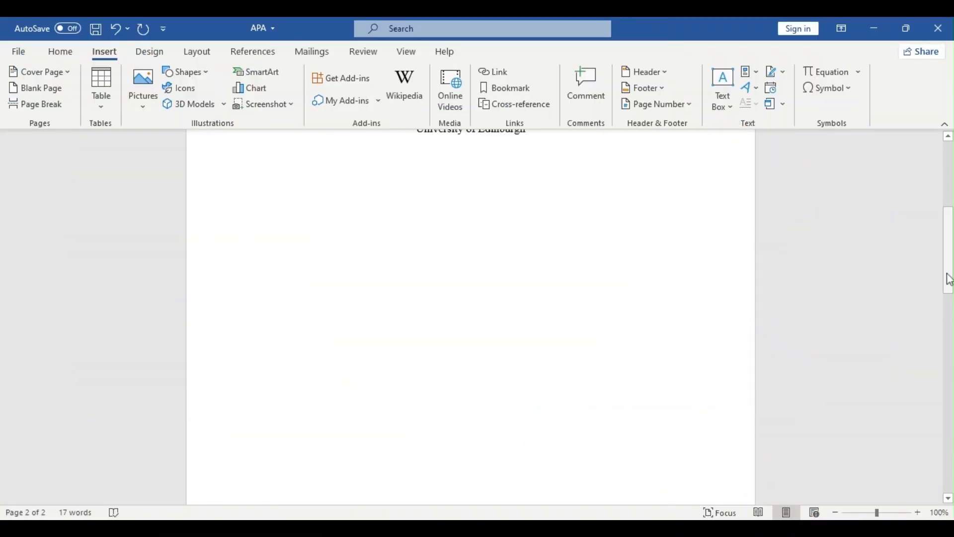
scroll(949, 280, down, 8)
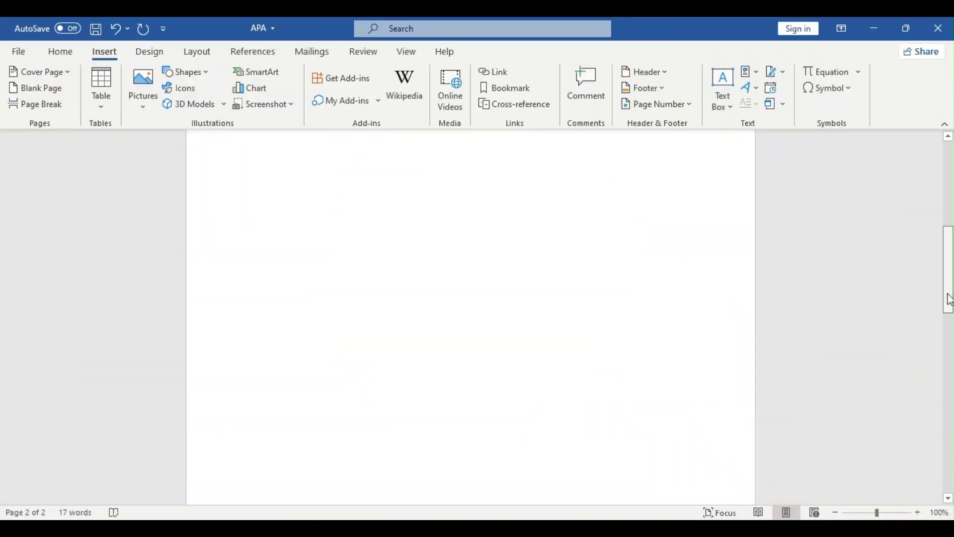
click(286, 267)
text(Abst)
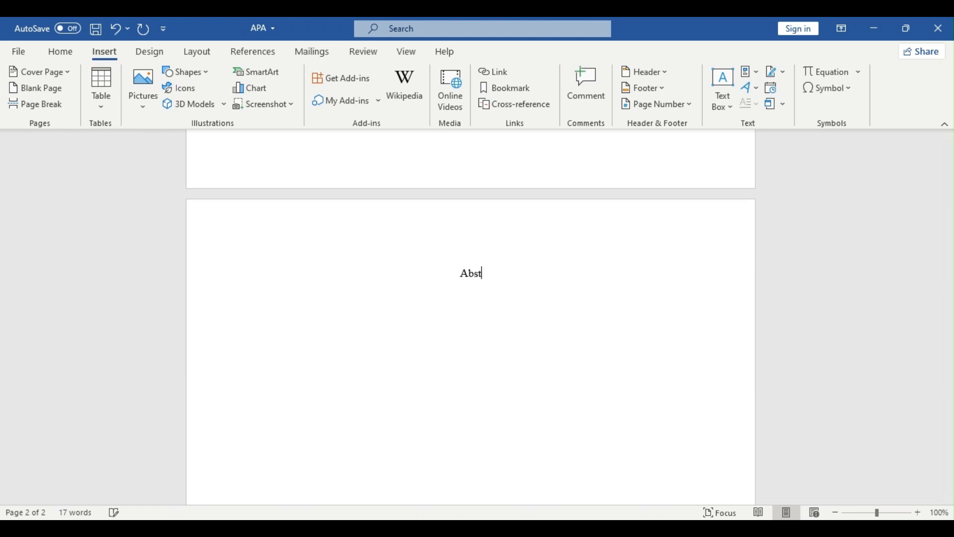
text(ract)
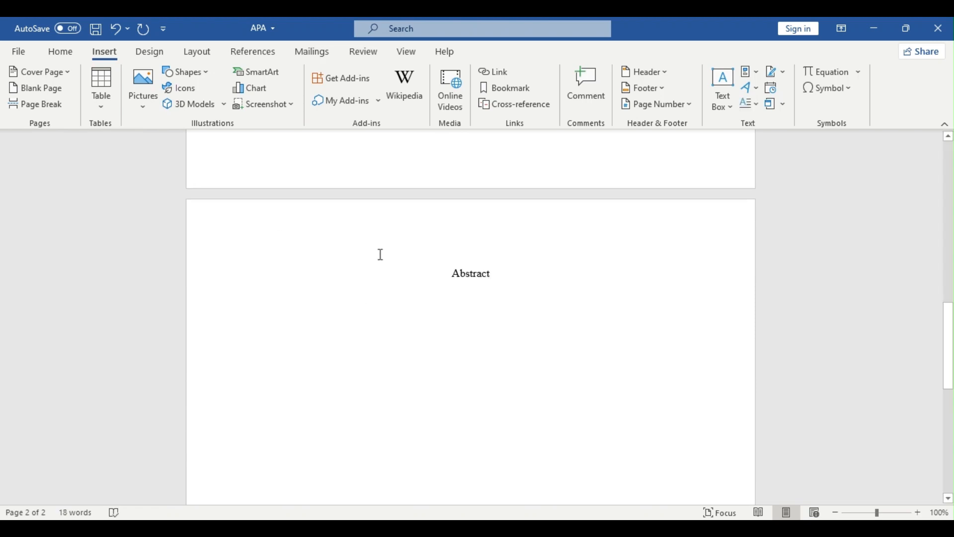
drag(456, 274, 492, 275)
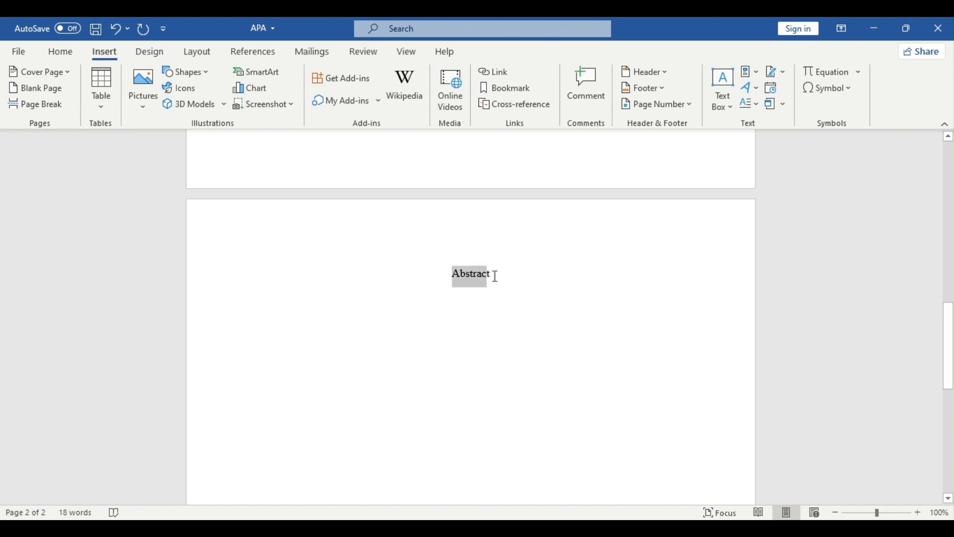
key(ctrl+b)
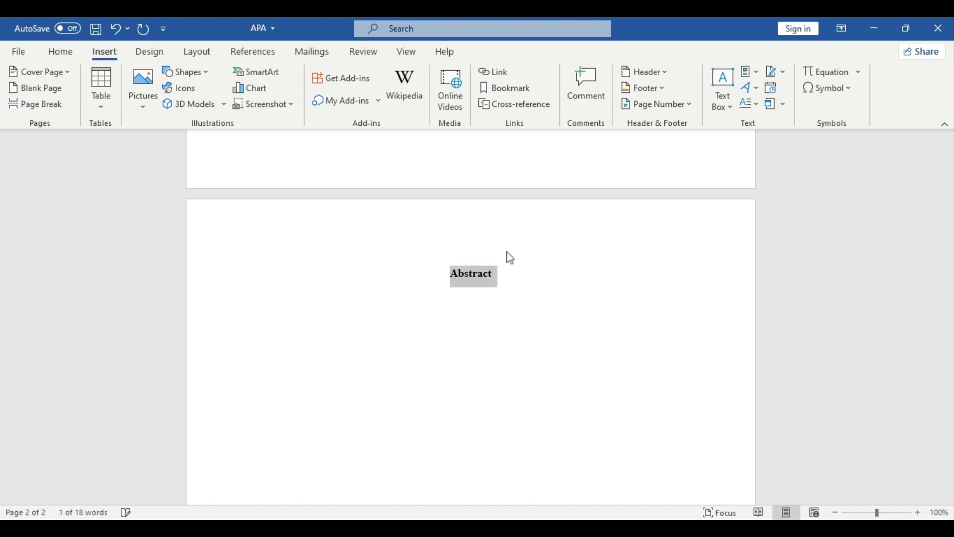
Step: Start a left-aligned line below the Abstract heading and enter "Aim/objectives"
click(500, 279)
key(Return)
key(ctrl+l)
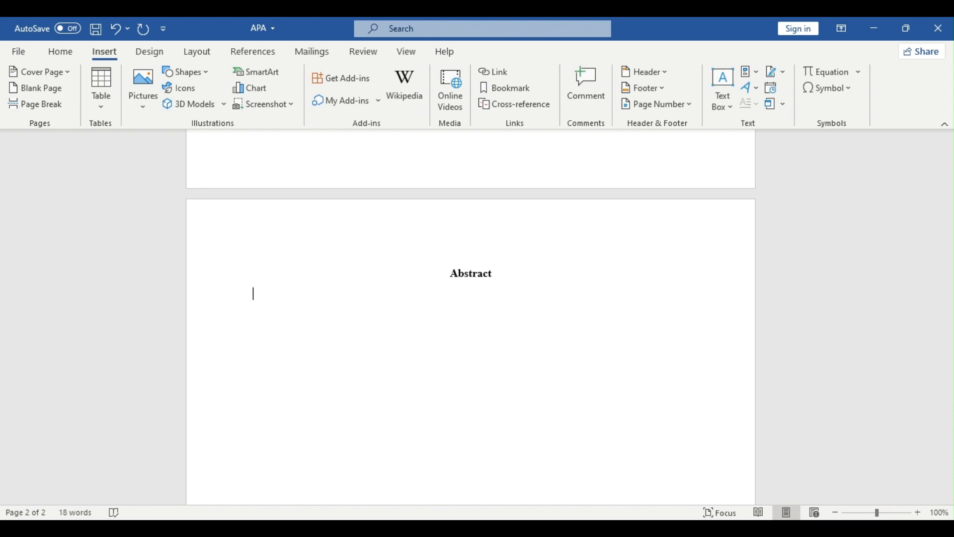
text(Aim)
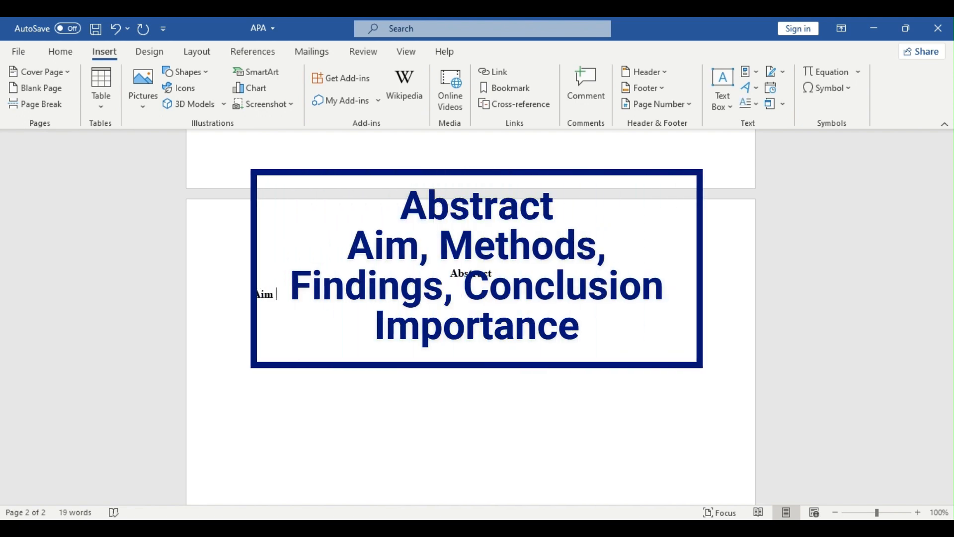
text(/o)
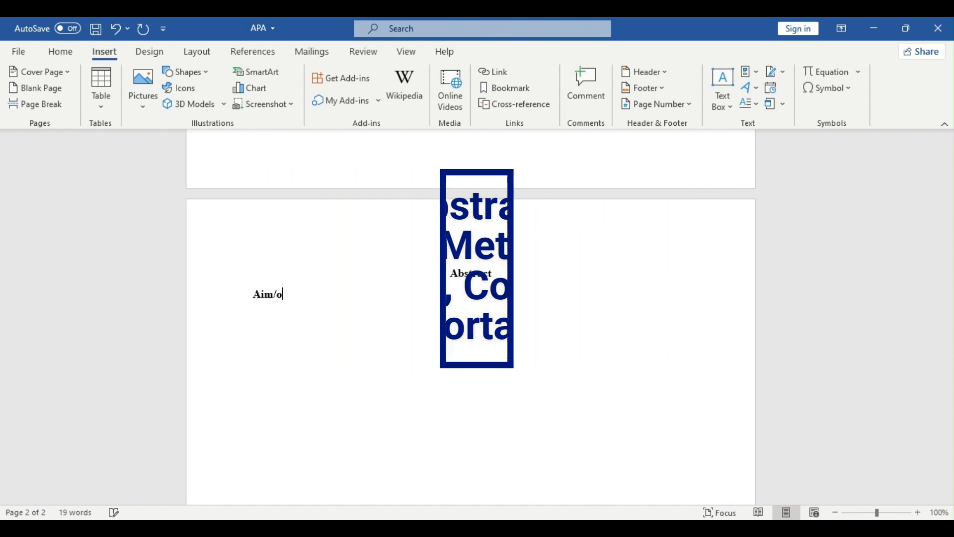
text(bjectives)
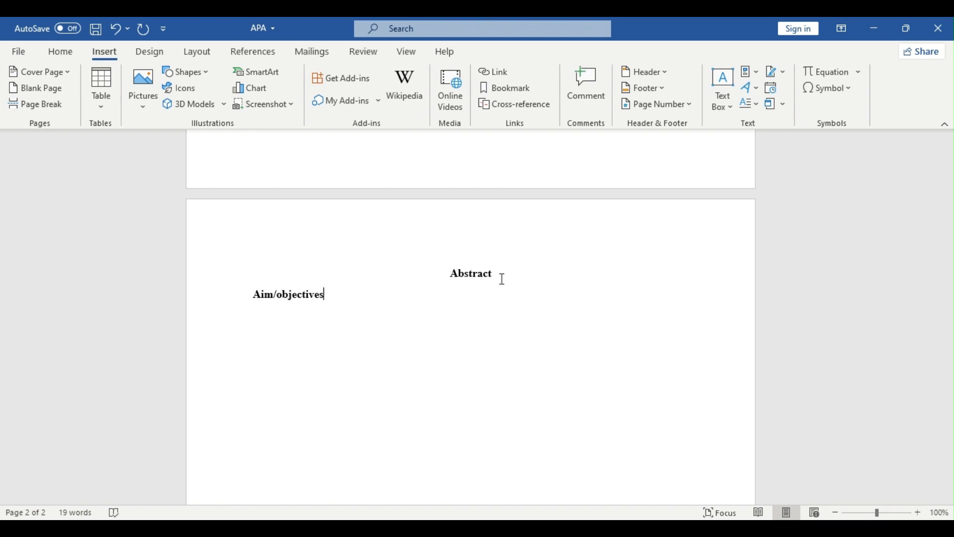
Step: Add the lines "Methods", "Findings", "Conclusion" and "Implications" below "Aim/objectives", each on its own line
key(Return)
text(Methods)
key(Return)
text(Findings)
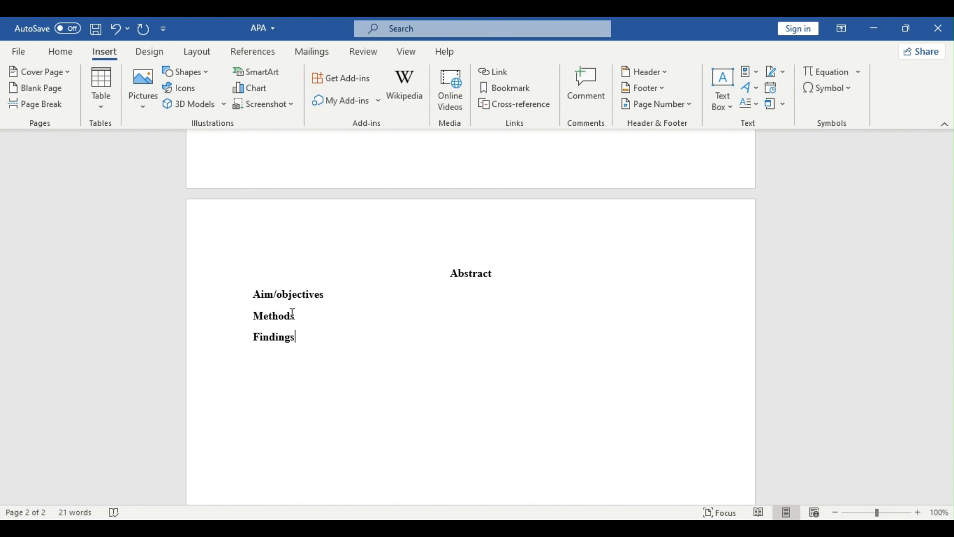
key(Return)
text(Conclusion)
key(Return)
text(Im)
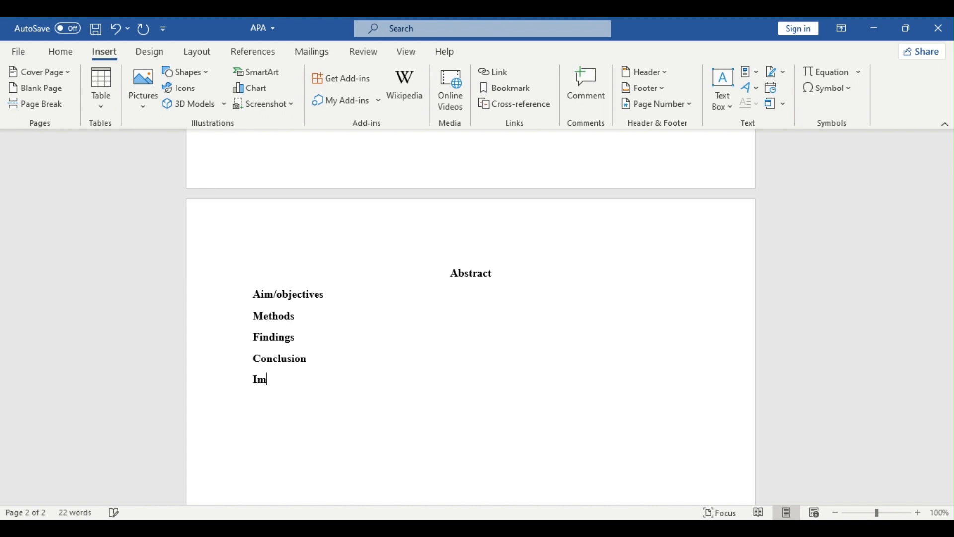
text(plications)
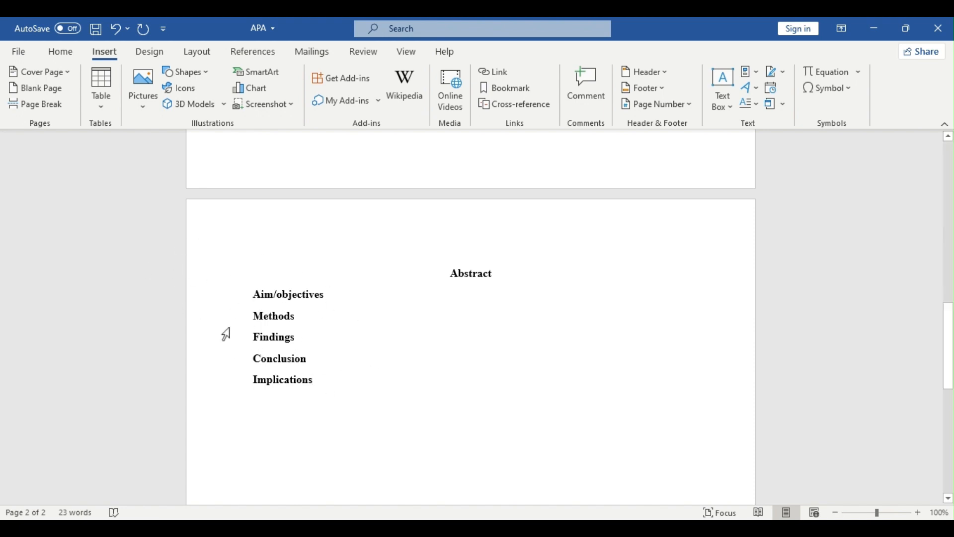
Step: Remove the bold formatting from the five lines "Aim/objectives" through "Implications" on the abstract page
click(318, 380)
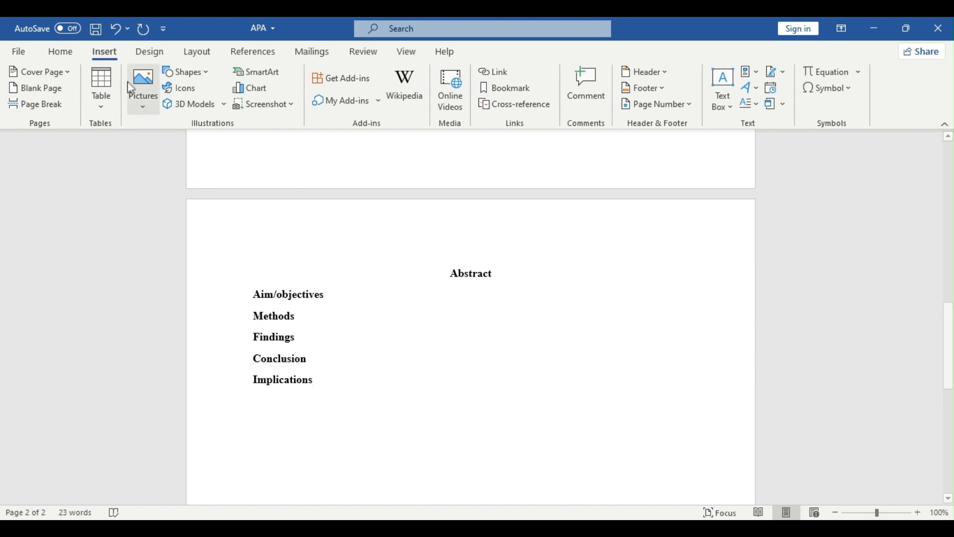
drag(255, 290, 319, 389)
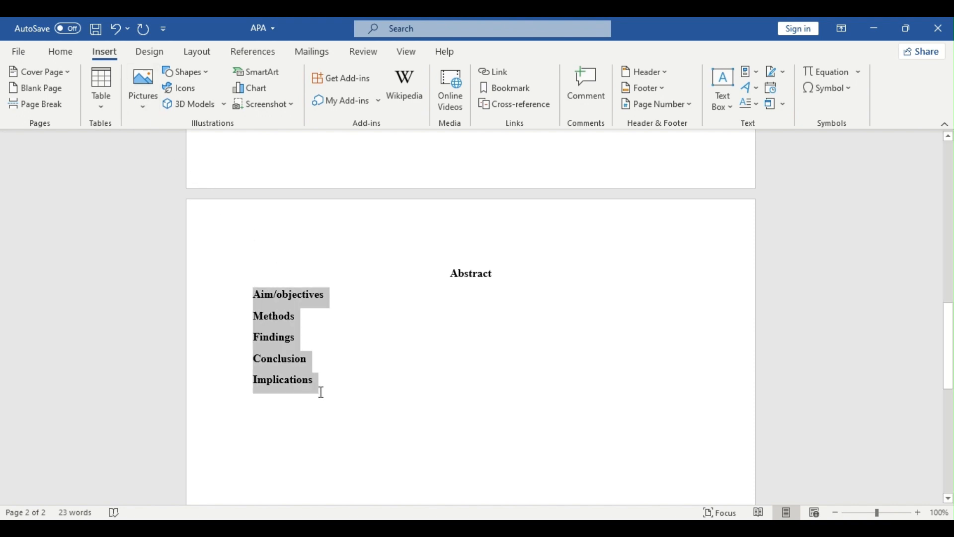
key(ctrl+b)
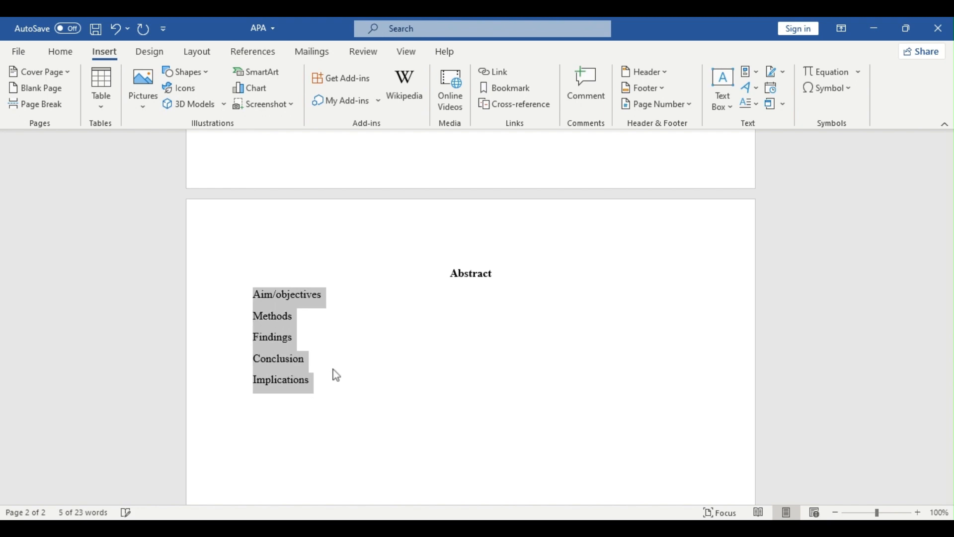
Step: Insert a page break after the abstract lines and enter "Body" at the start of the third page
click(328, 325)
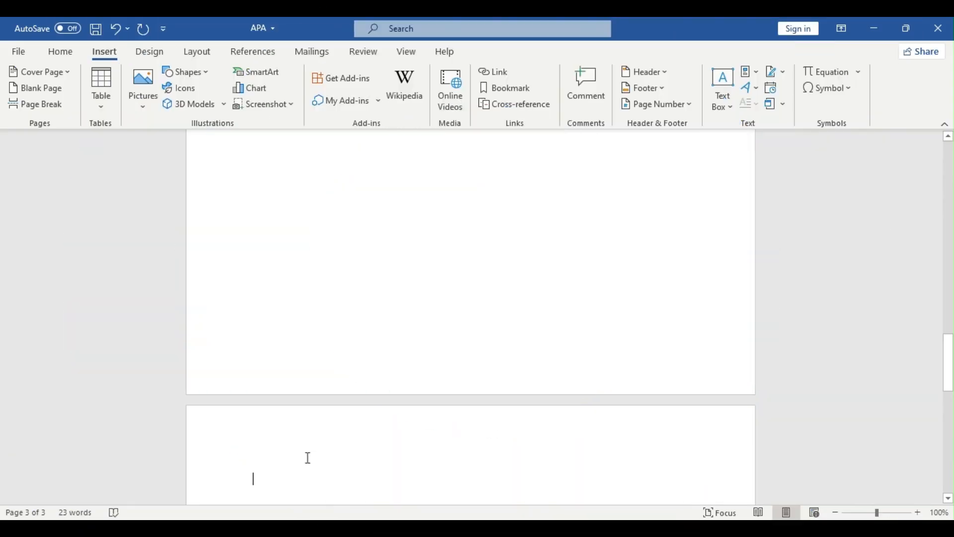
text(body)
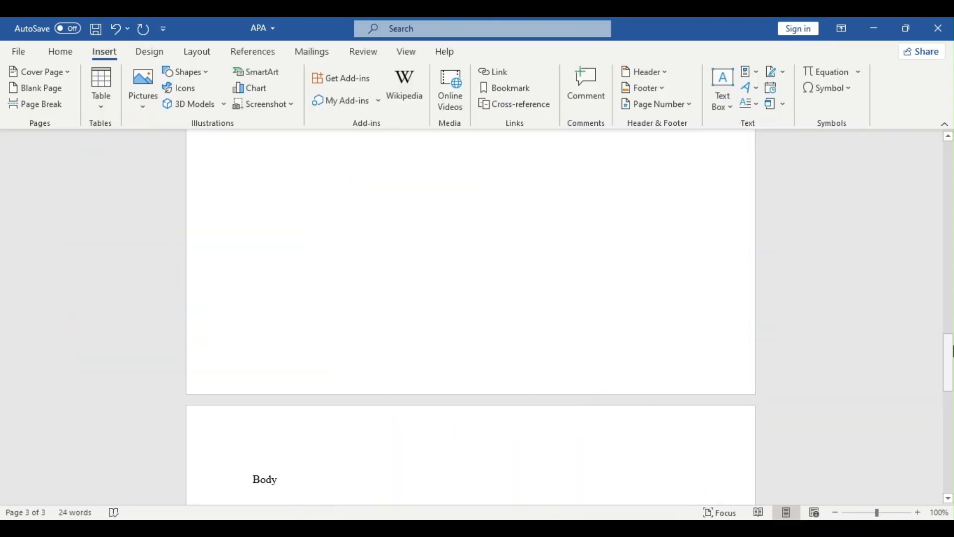
scroll(951, 382, down, 3)
scroll(952, 382, down, 1)
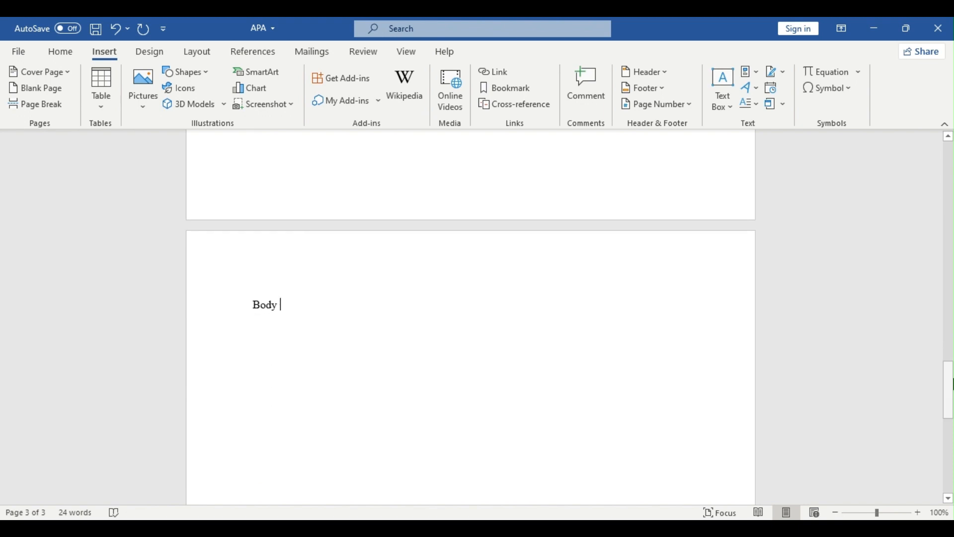
Step: Replace "Body" with the lines "Chapters", "Sections and subsections" and "Headings and subheadings"
key(BackSpace)
key(BackSpace)
key(BackSpace)
key(BackSpace)
key(BackSpace)
text(chapters)
key(Return)
text(Sections and )
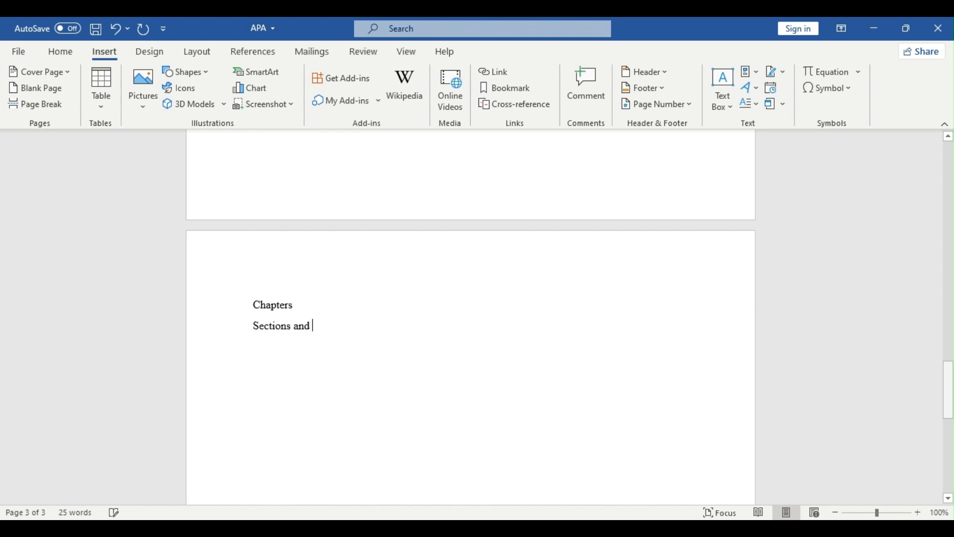
text(subsections)
key(Return)
text(He)
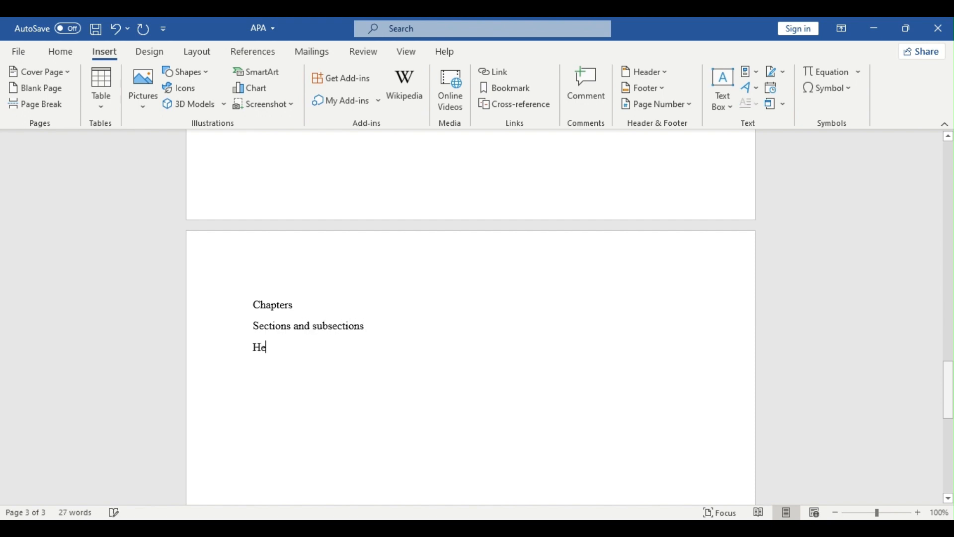
text(adings and subhe)
text(d)
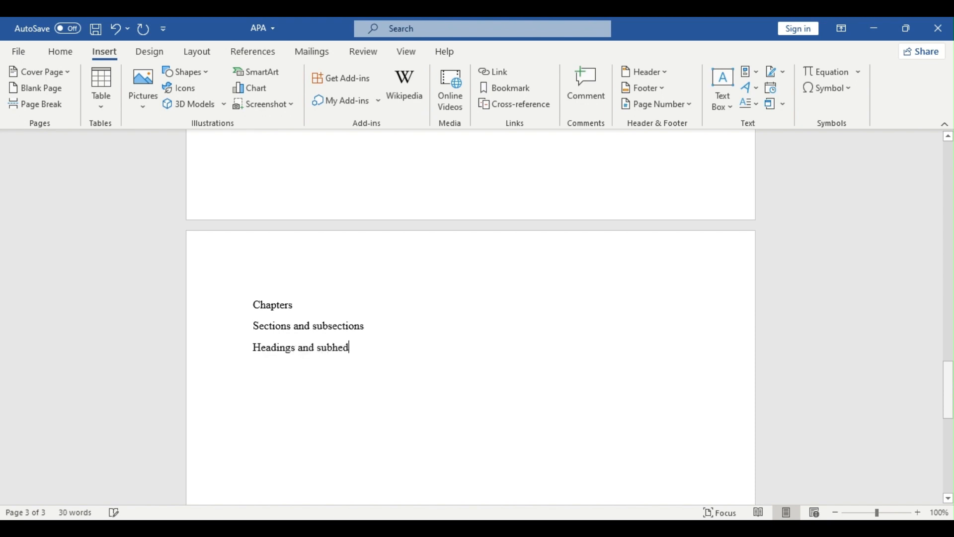
key(BackSpace)
text(adings)
Step: Delete all the placeholder lines on the third page and undo the accidental removal of the page break
key(BackSpace)
key(BackSpace)
key(BackSpace)
key(BackSpace)
key(BackSpace)
key(BackSpace)
key(BackSpace)
key(BackSpace)
key(BackSpace)
key(BackSpace)
key(BackSpace)
key(BackSpace)
key(BackSpace)
key(BackSpace)
key(BackSpace)
key(BackSpace)
key(BackSpace)
key(BackSpace)
key(BackSpace)
key(BackSpace)
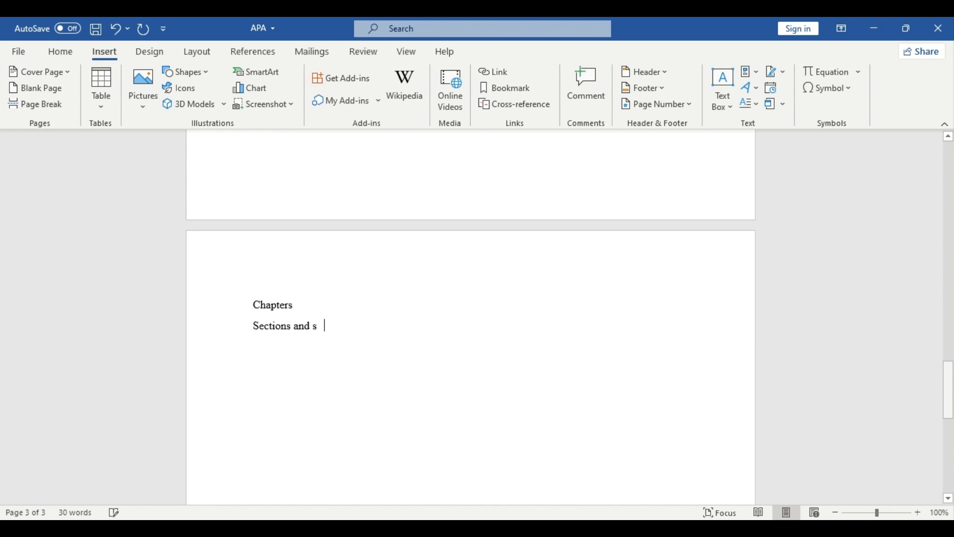
key(BackSpace)
key(BackSpace)
key(BackSpace)
key(BackSpace)
key(BackSpace)
key(BackSpace)
key(BackSpace)
key(BackSpace)
key(BackSpace)
key(BackSpace)
key(BackSpace)
key(BackSpace)
key(BackSpace)
key(BackSpace)
key(BackSpace)
key(BackSpace)
key(BackSpace)
key(BackSpace)
key(BackSpace)
key(BackSpace)
key(BackSpace)
key(BackSpace)
key(BackSpace)
key(BackSpace)
key(BackSpace)
key(BackSpace)
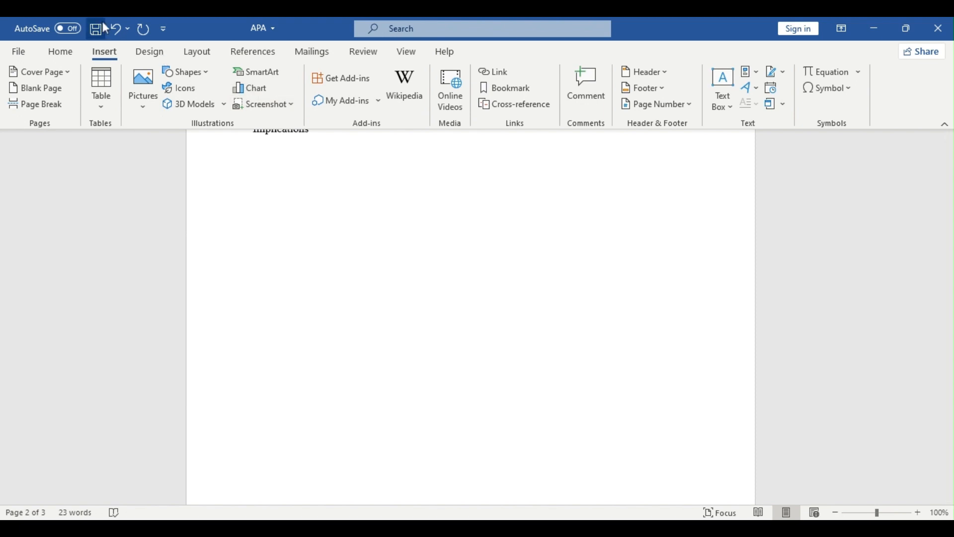
click(117, 29)
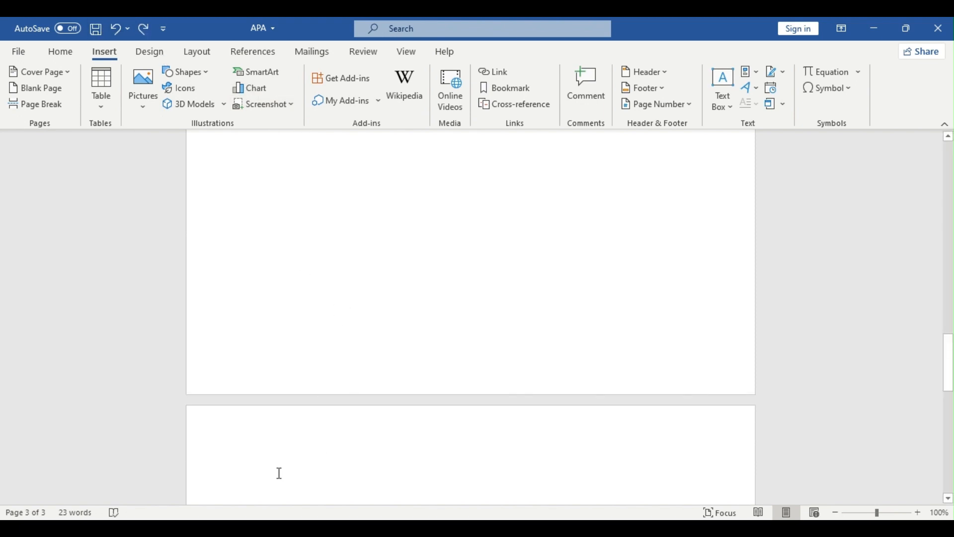
Step: Enter the heading "Introduction to Food Poisoning" at the start of the third page, bold and centered
drag(947, 367, 952, 386)
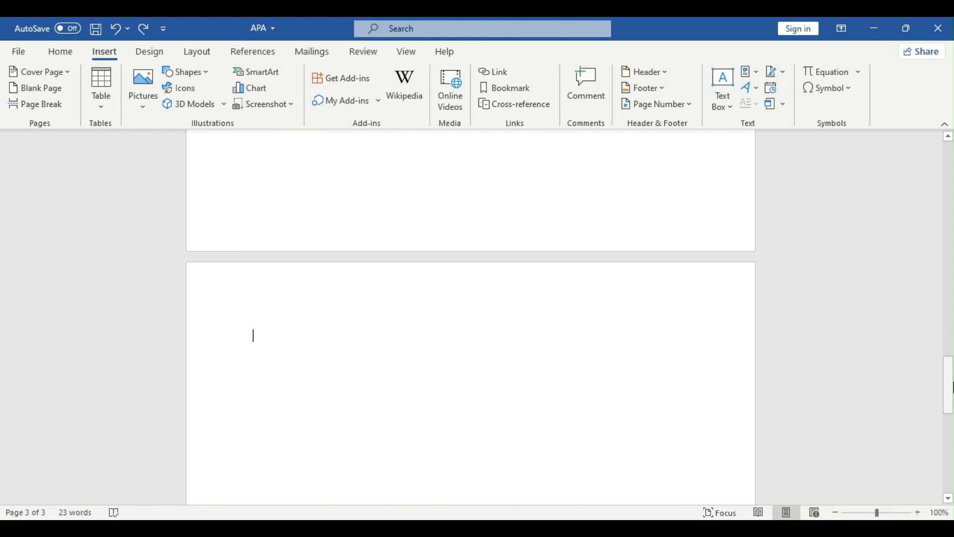
text(Introduction)
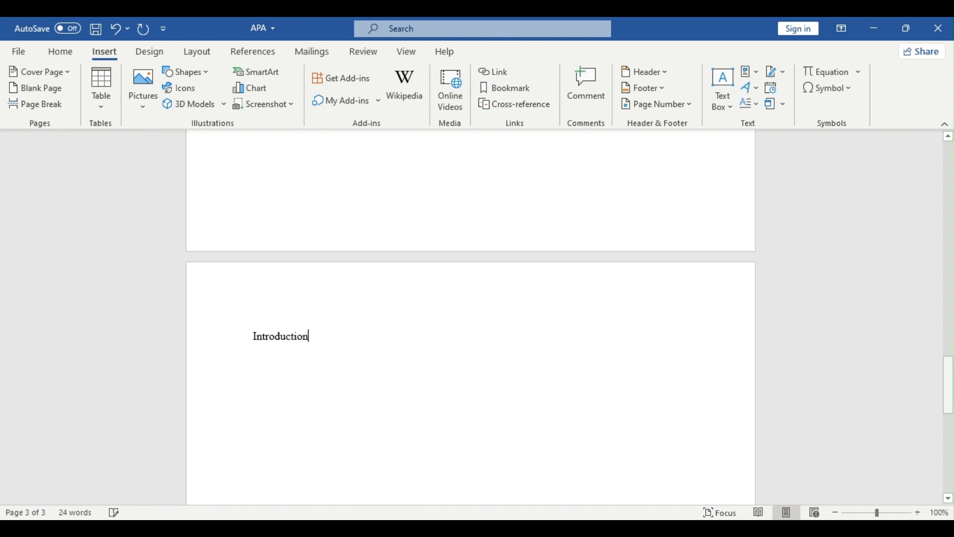
text( to Food Poisonir)
text(g)
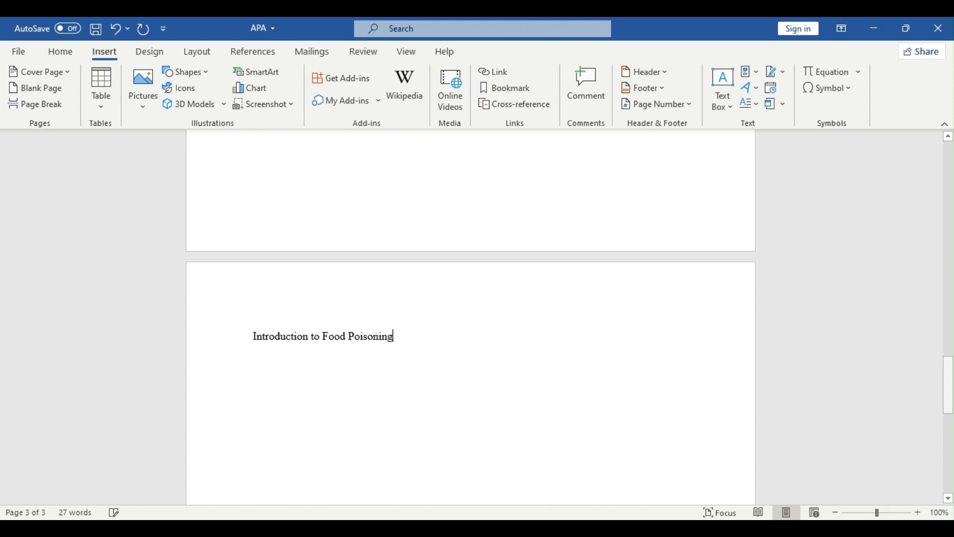
triple_click(291, 341)
key(ctrl+b)
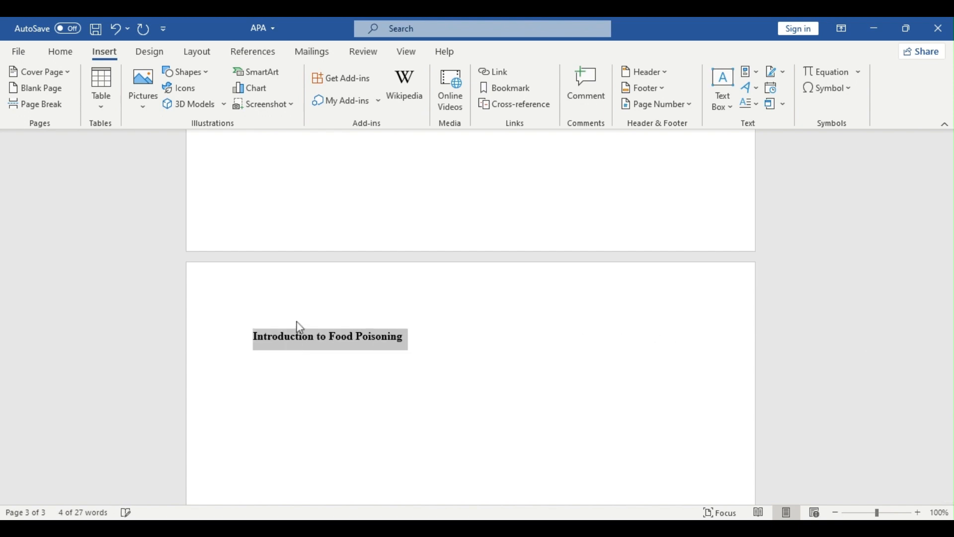
click(62, 52)
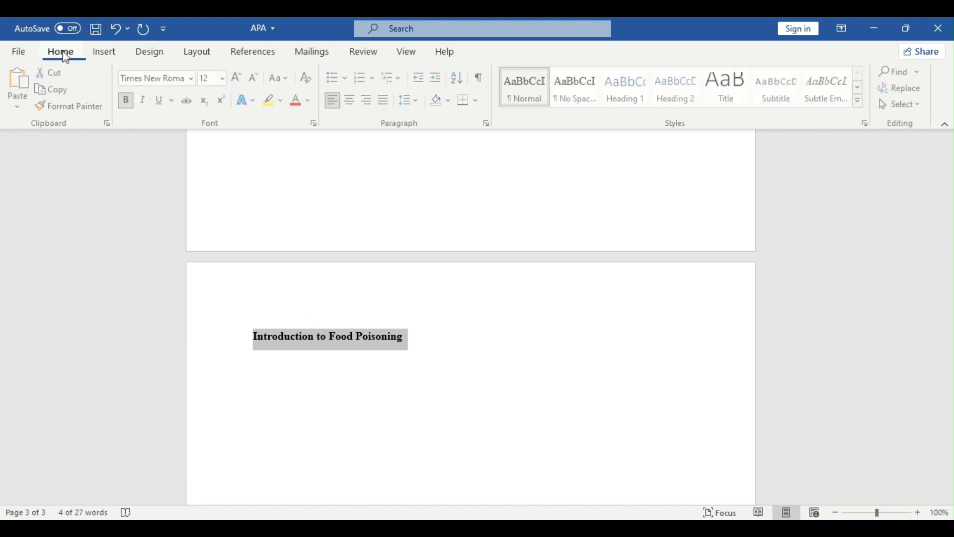
click(353, 101)
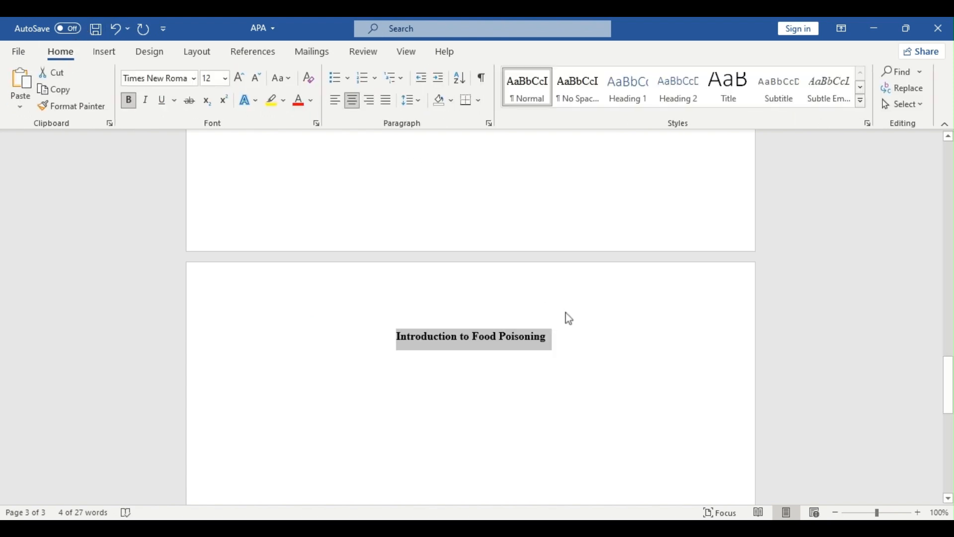
Step: Add the left-aligned bold subheading "Background" on a new line below the introduction heading
click(562, 338)
key(Return)
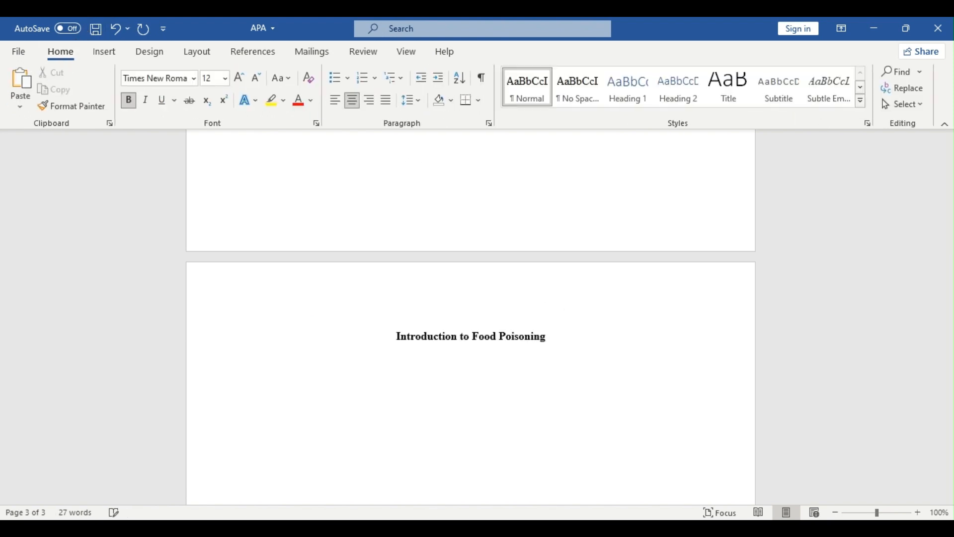
key(ctrl+l)
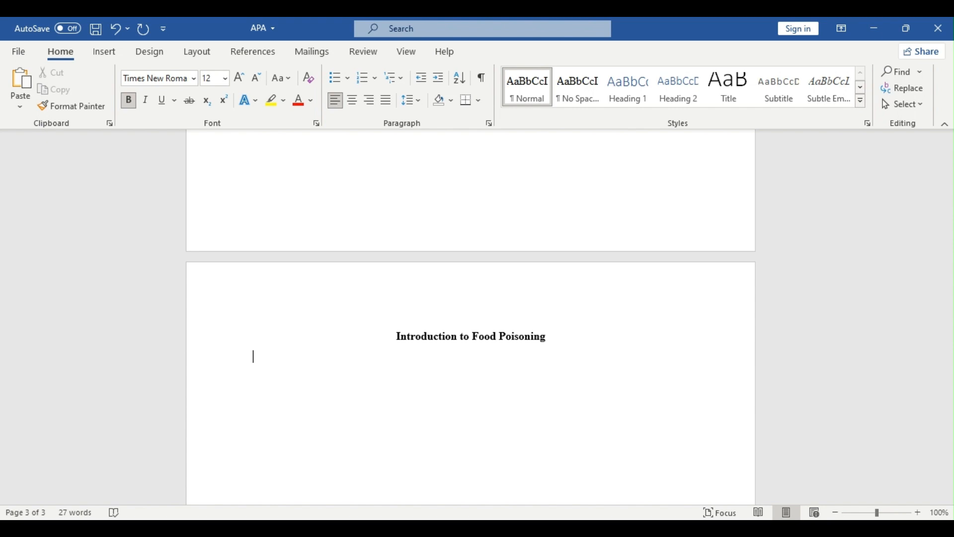
text(Background)
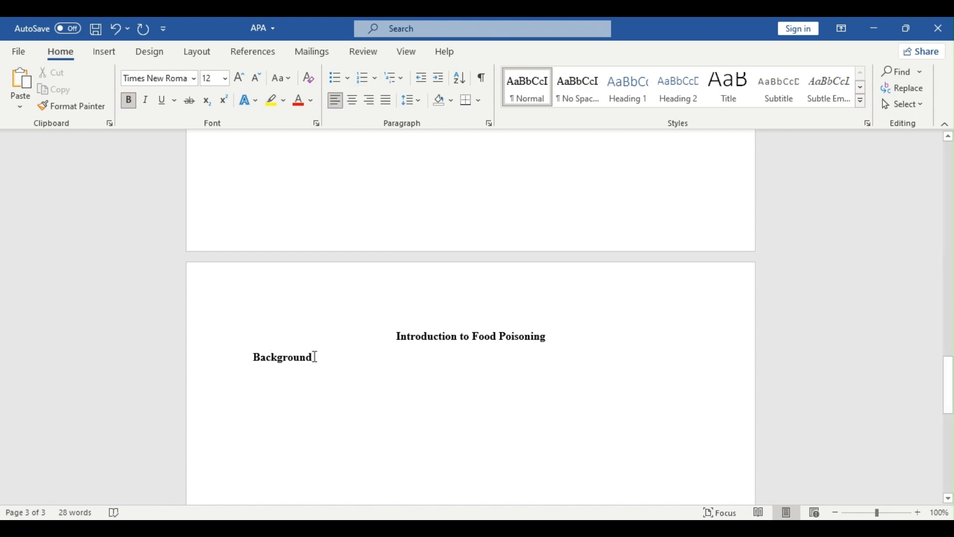
Step: Start an indented line under "Background" with the bold run-in heading "The origin of food poisoning."
key(Return)
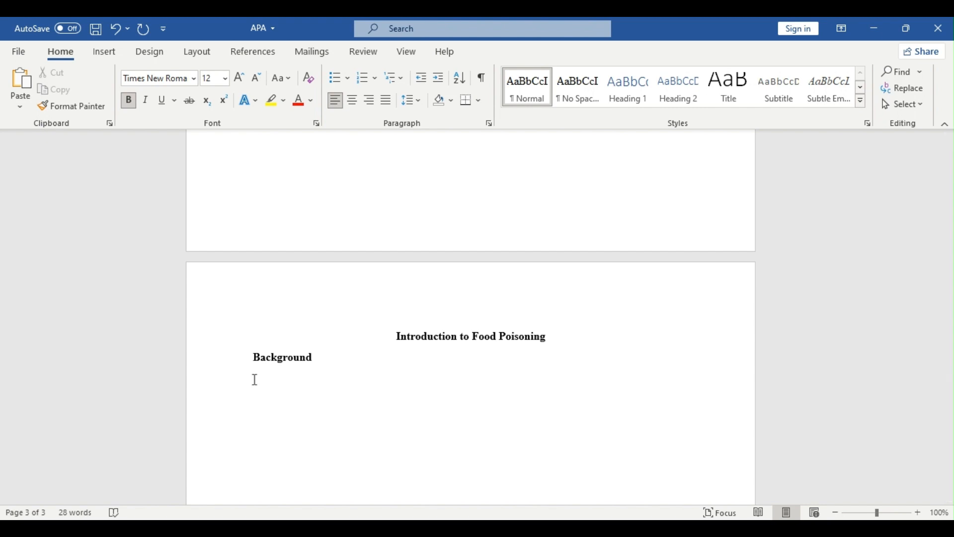
key(Tab)
key(Tab)
text(The origin of fo)
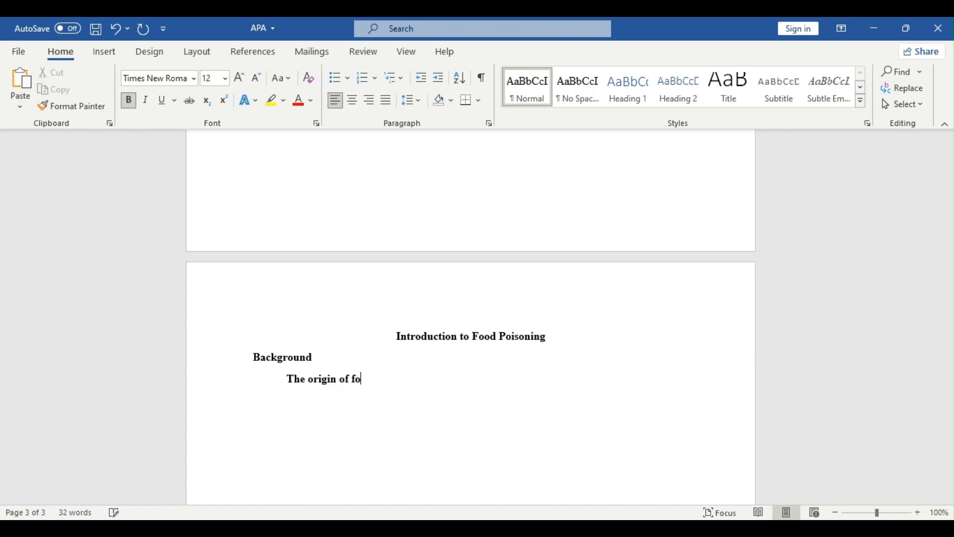
text(od poisoning. gh)
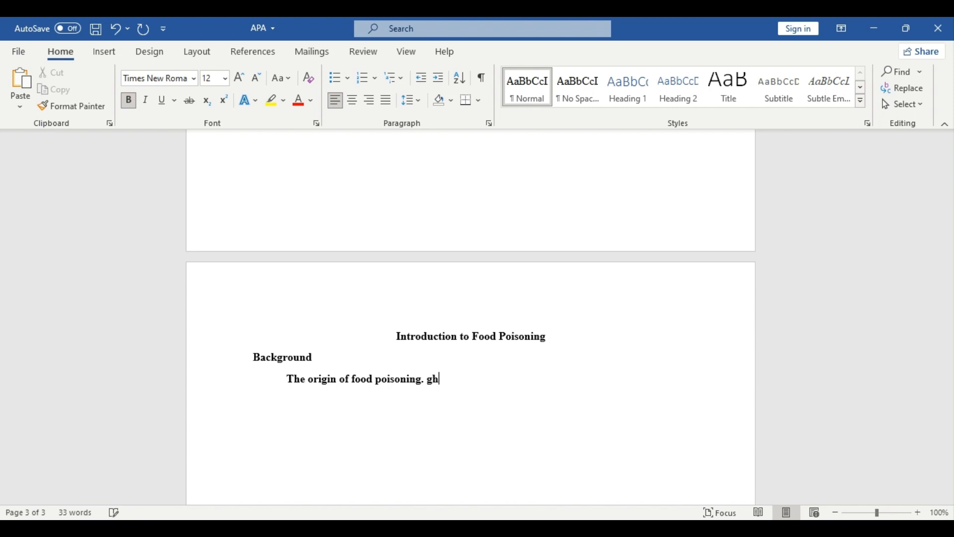
Step: Follow the run-in heading "The origin of food poisoning." with the non-bold filler sentence "Hghgghhhhg hhghgh tetete taetsesv yyesvesv iuybvesesvbb sestes."
key(BackSpace)
key(BackSpace)
click(128, 100)
text(he origin of food poisoning. Hghgghhhhg)
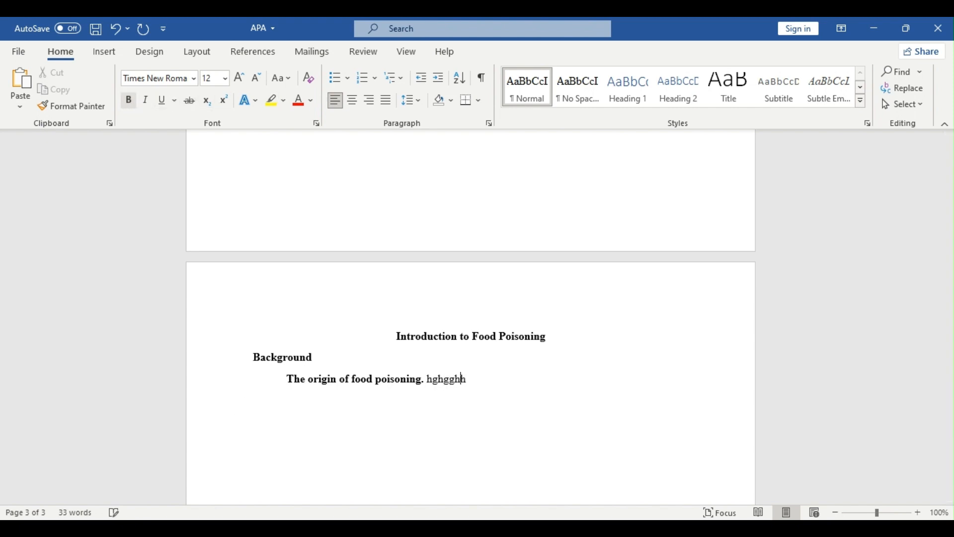
text( hhghgh )
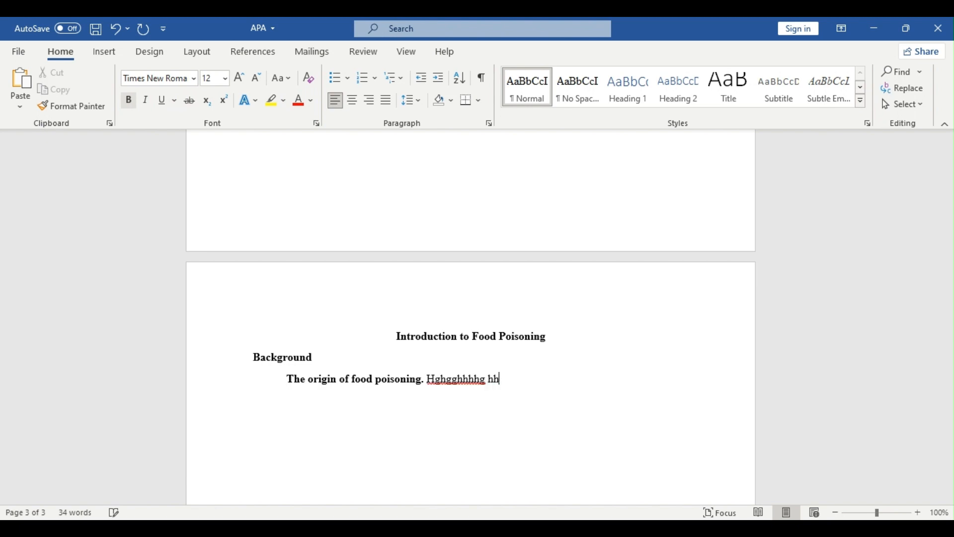
text(tetete taet)
text(sesx yyesv)
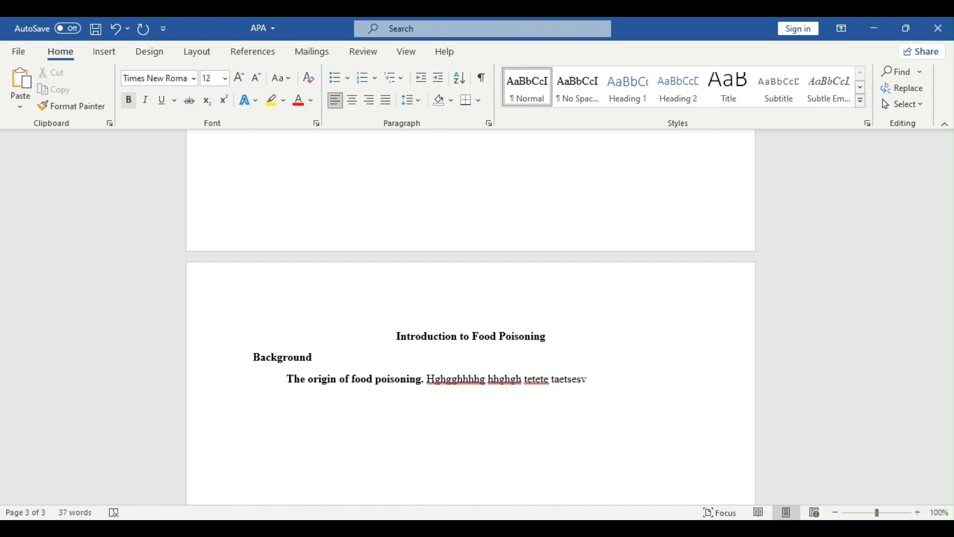
text(esx iuybyese)
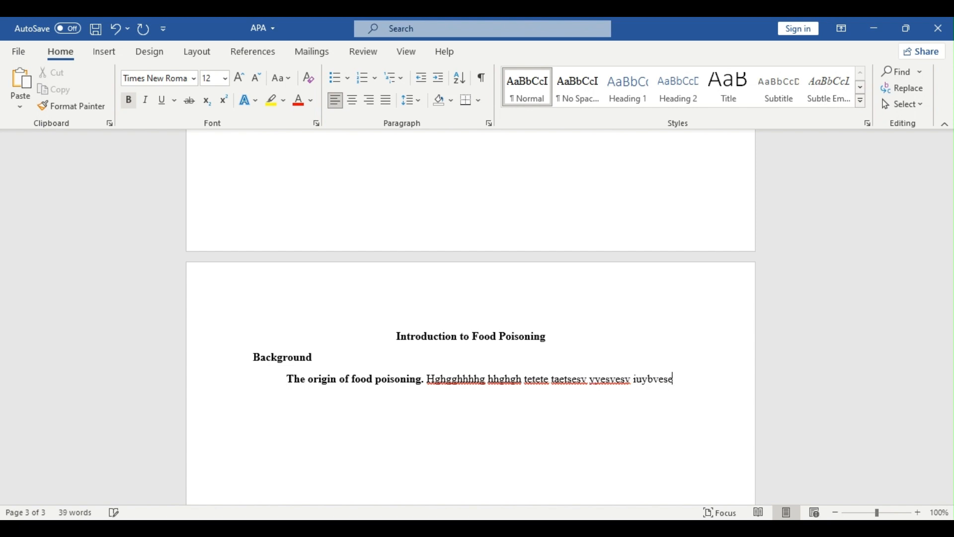
text(sybb seste)
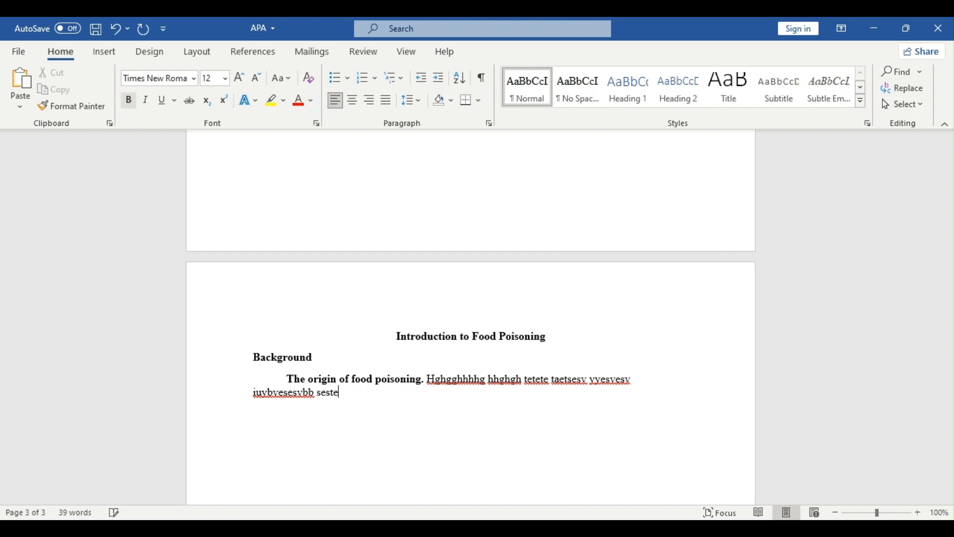
text(s.)
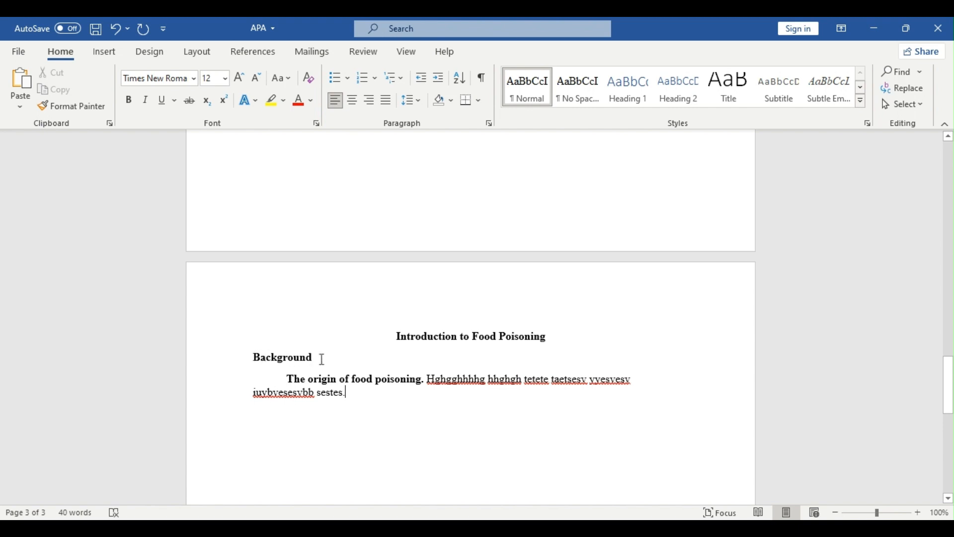
Step: Add an indented line below that paragraph reading "Food poisoning in mediaeval times.", with the misspelled word corrected
click(322, 359)
click(381, 380)
click(357, 398)
key(Return)
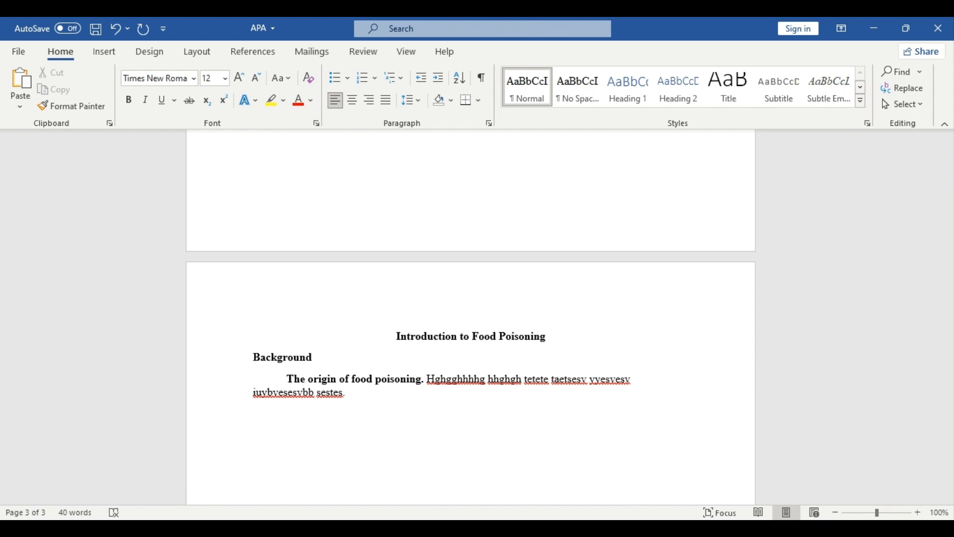
text(he)
key(BackSpace)
key(BackSpace)
key(BackSpace)
key(BackSpace)
text(o)
key(BackSpace)
text(Food poisoning in m)
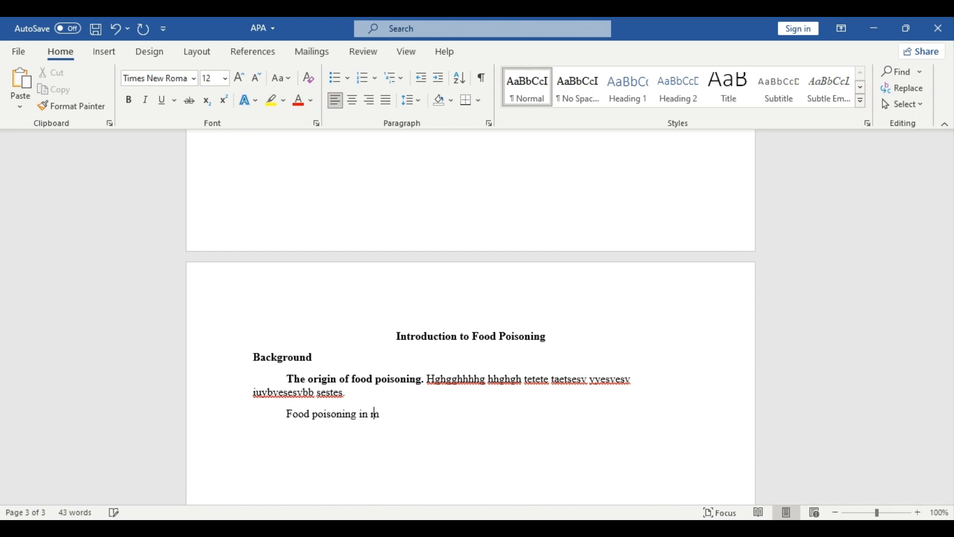
text(ediaval times)
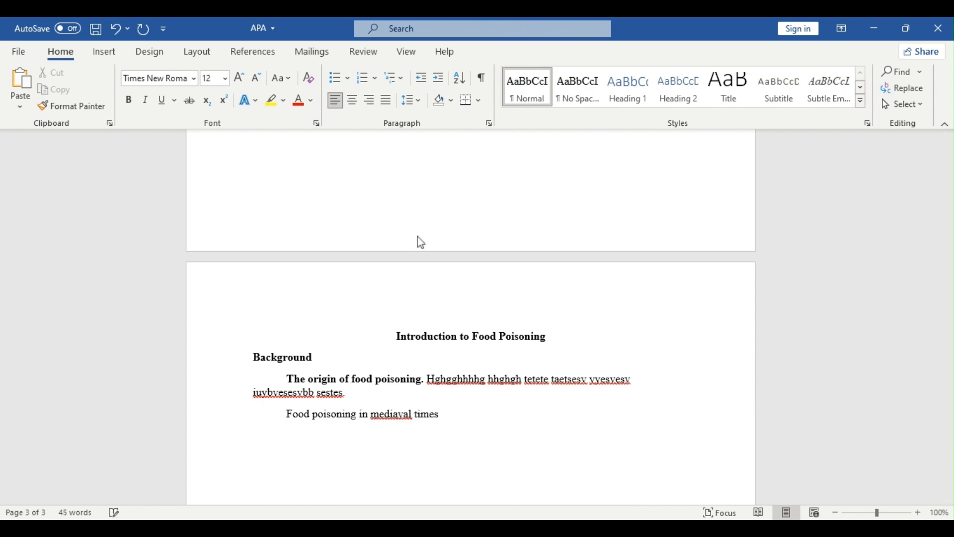
click(361, 146)
text(.)
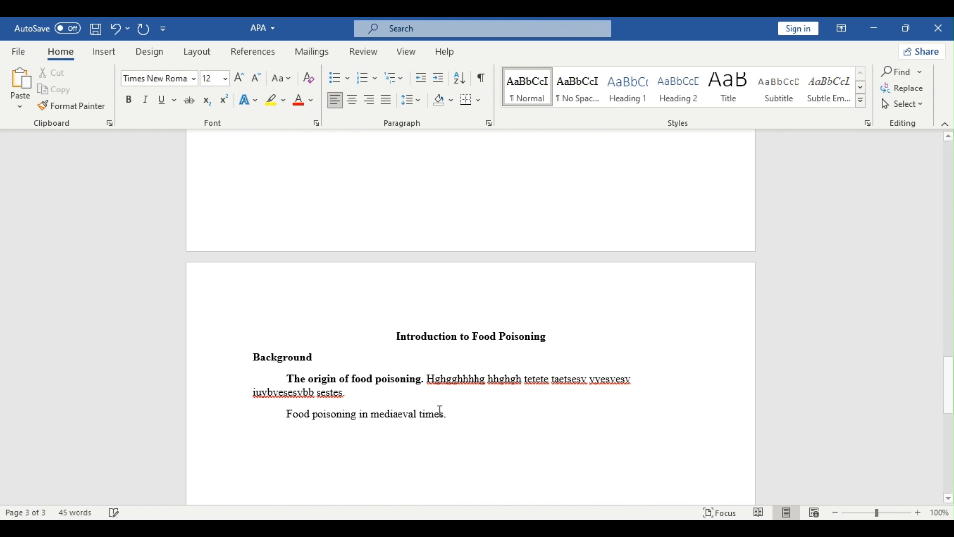
Step: Make the run-in heading "Food poisoning in mediaeval times" bold and italic
click(283, 415)
drag(370, 416, 440, 421)
key(ctrl+b)
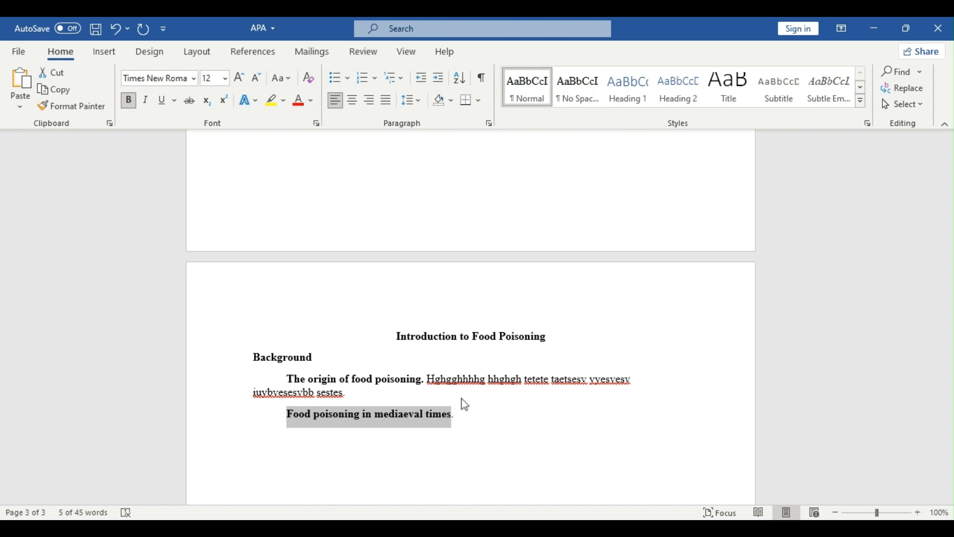
key(ctrl+i)
Step: Follow the bold-italic heading with plain filler "Hhsggs euuuee gsgsges sehshesh shehshes sesr sheys ytyts.", start a new line, and save the document
click(467, 414)
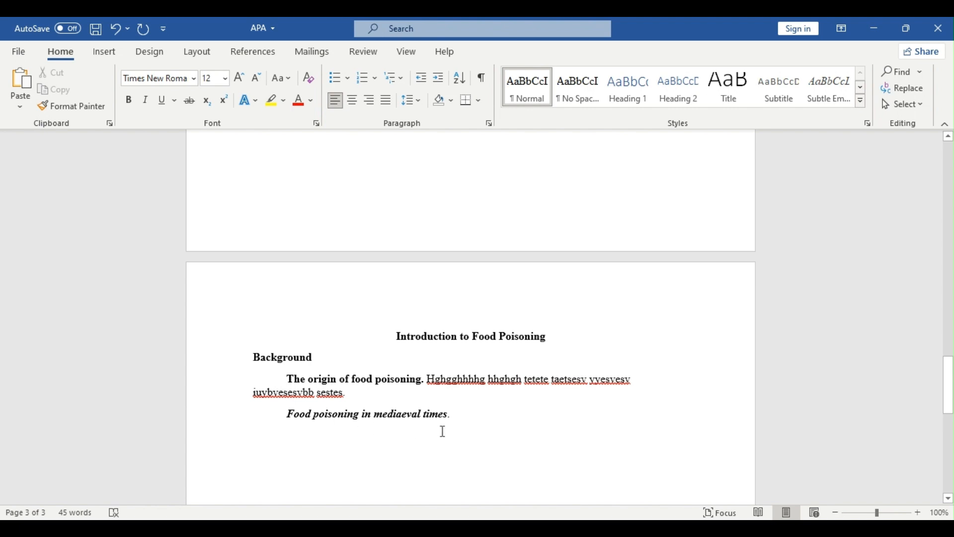
text(hhsggs euuuee)
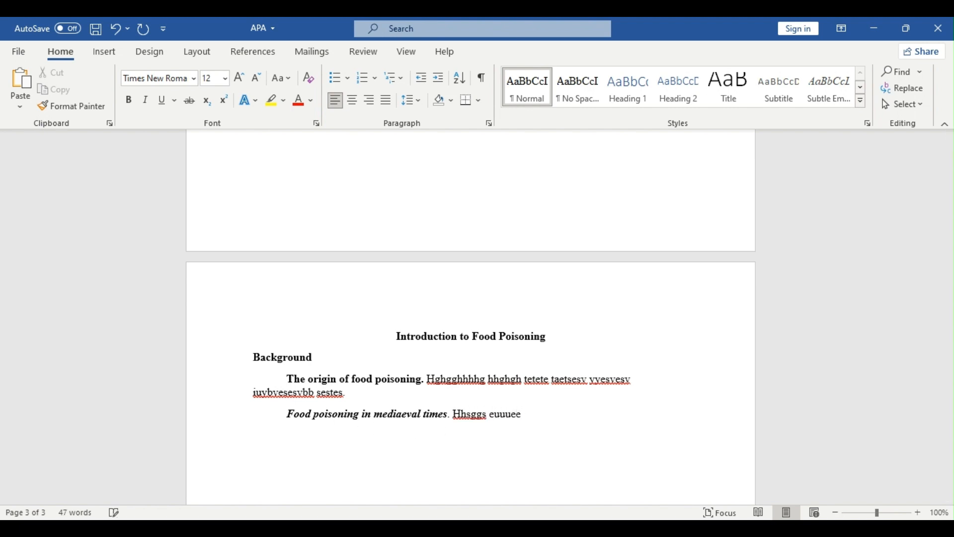
text( gsgsges )
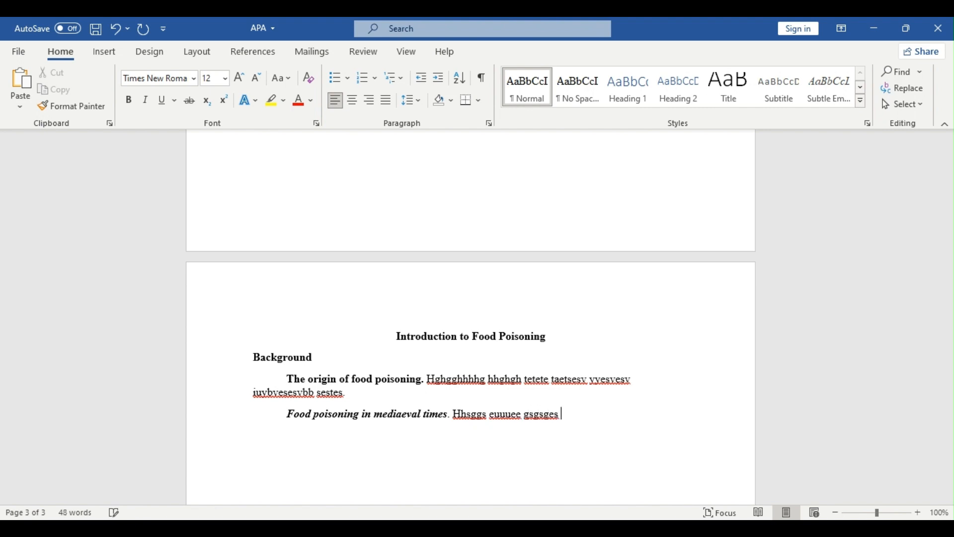
text(sehshesh shehshes)
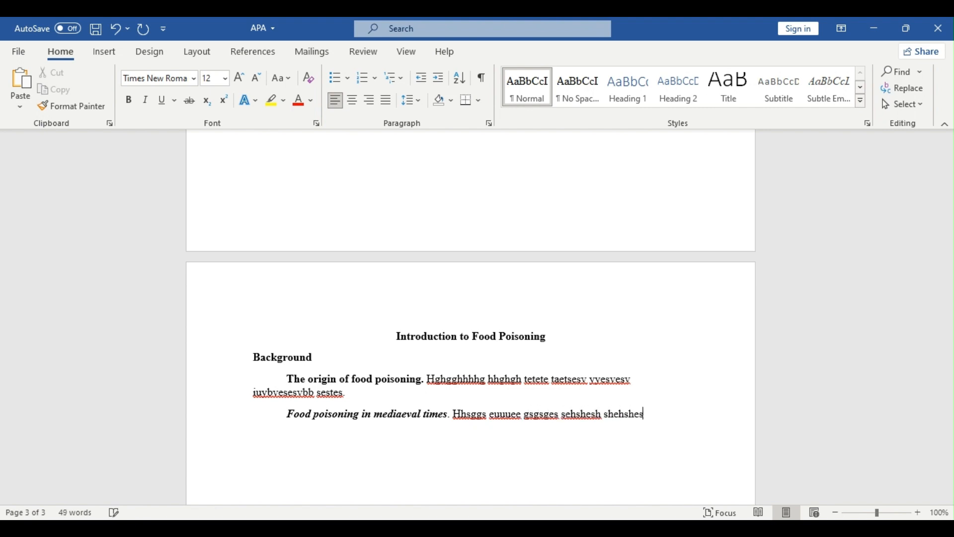
text( sesr sh)
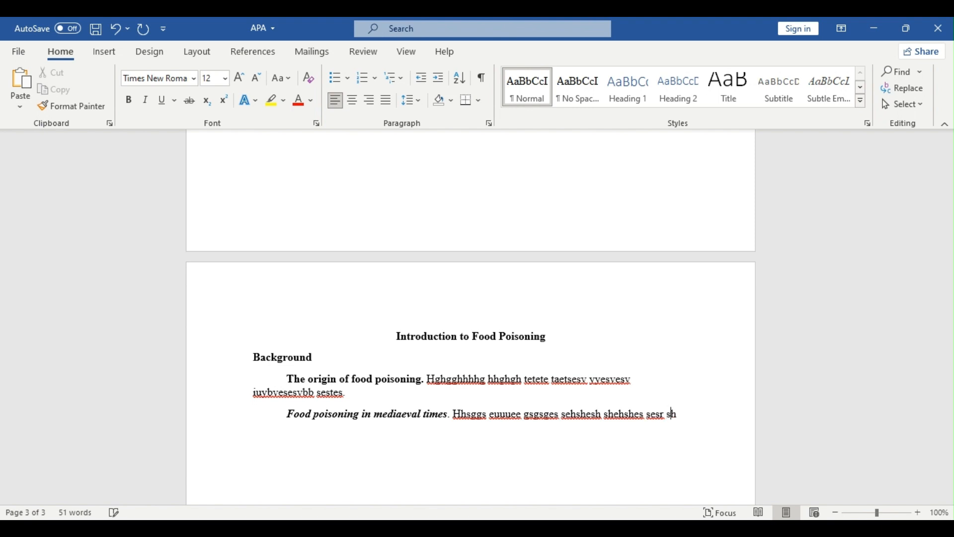
text(eys ytyts.)
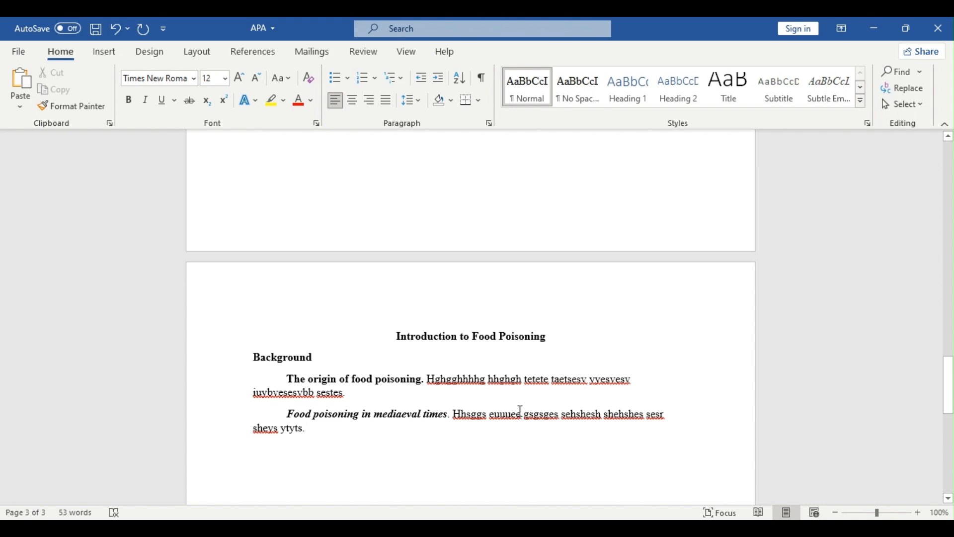
key(Return)
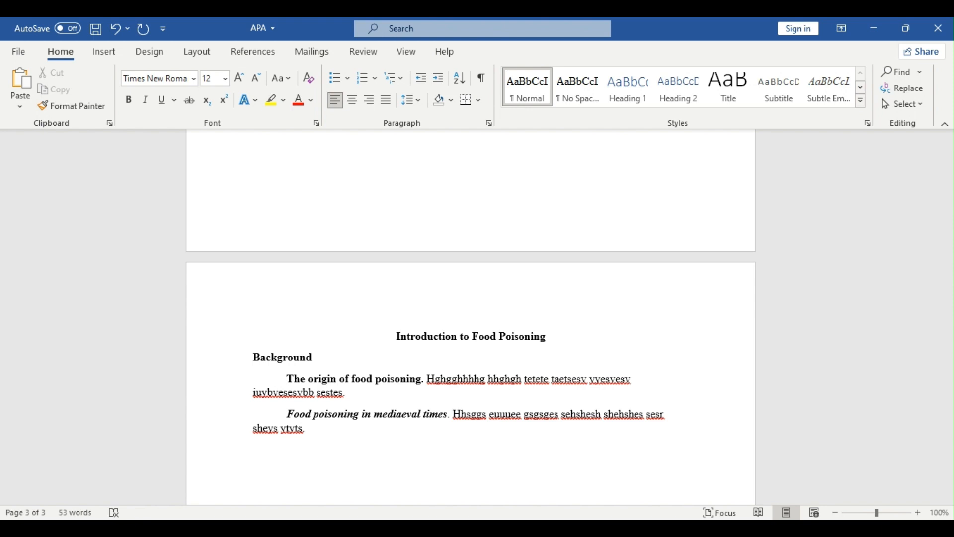
key(ctrl+s)
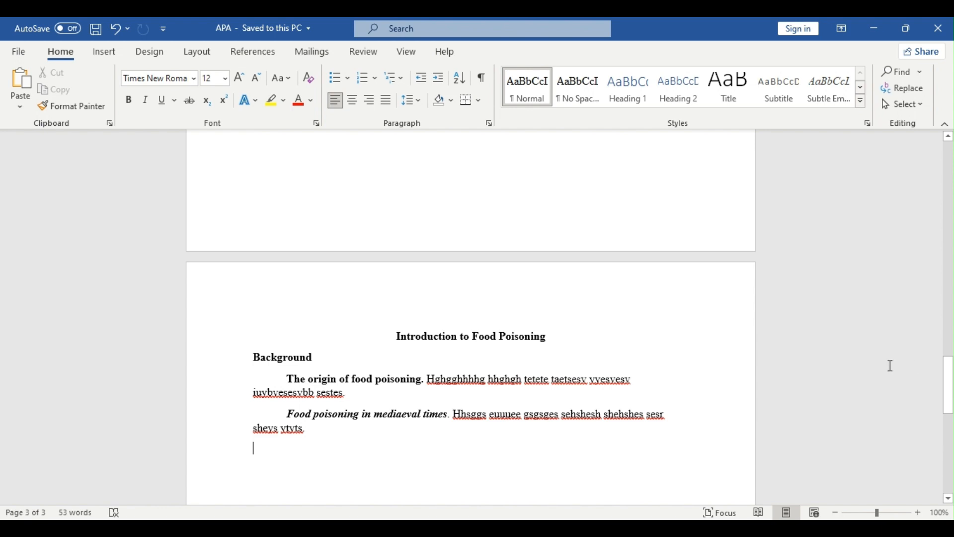
Step: Start a new page after the body text and enter the heading "References", bold and centered
click(325, 430)
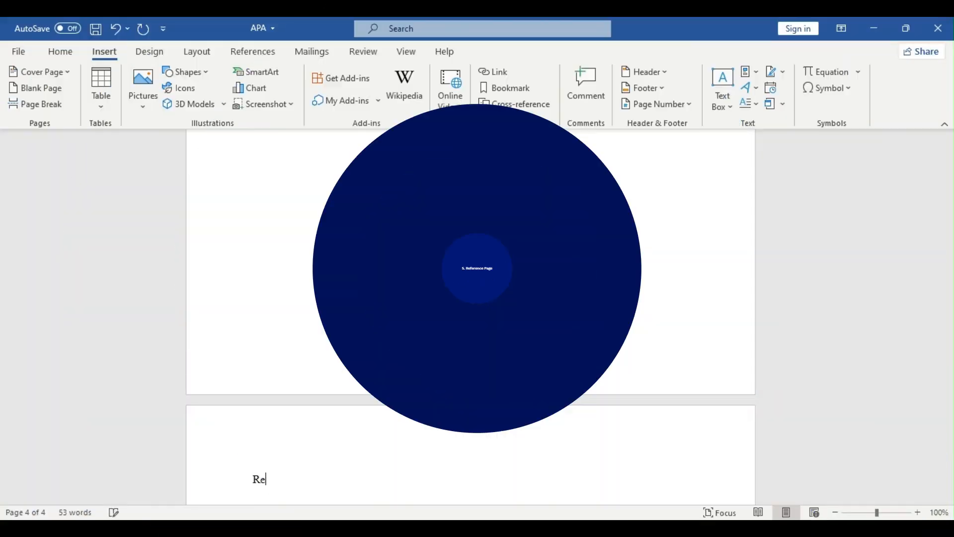
text(f)
text(fer)
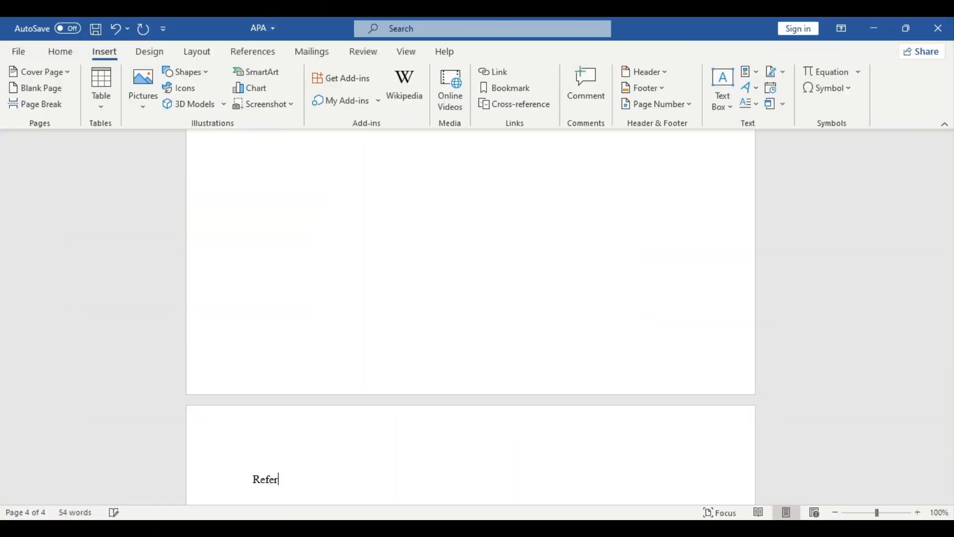
text(ences)
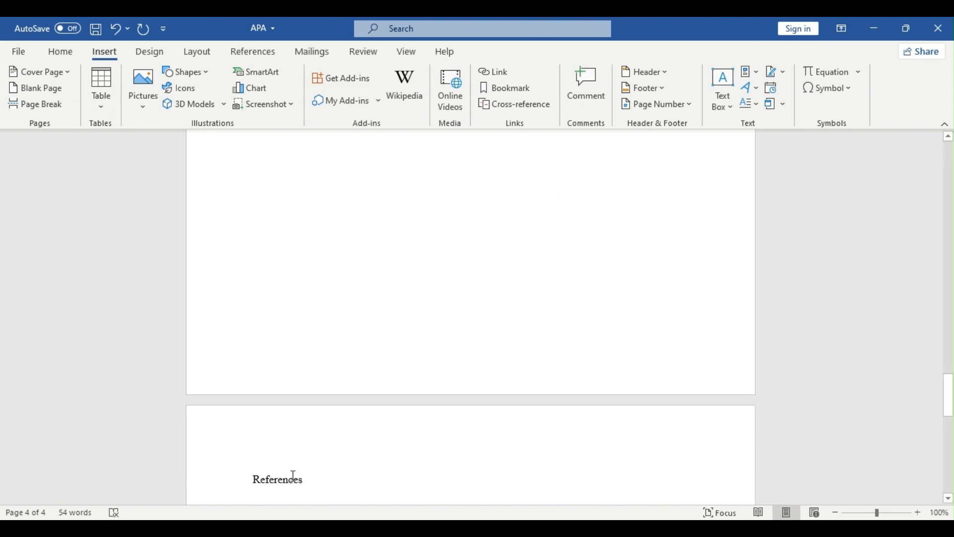
double_click(287, 482)
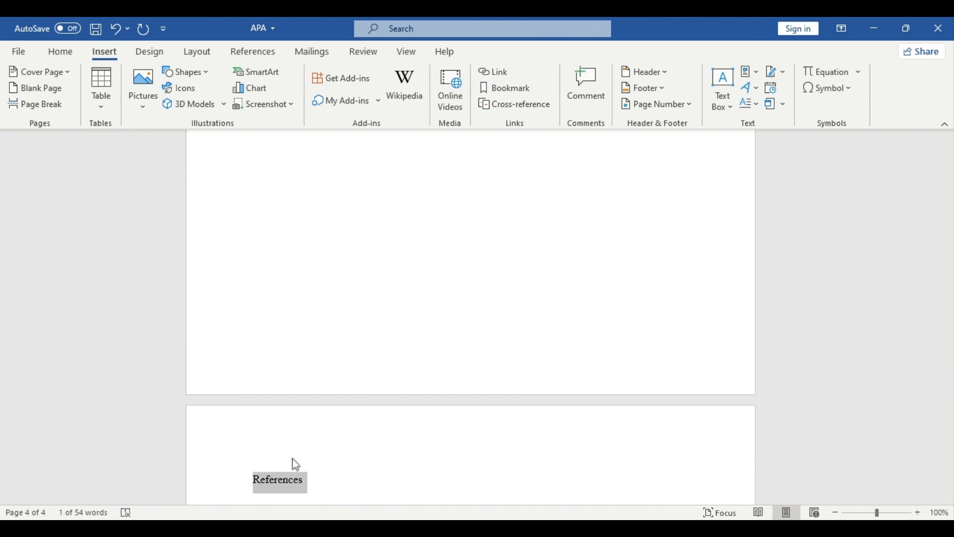
key(ctrl+b)
click(315, 489)
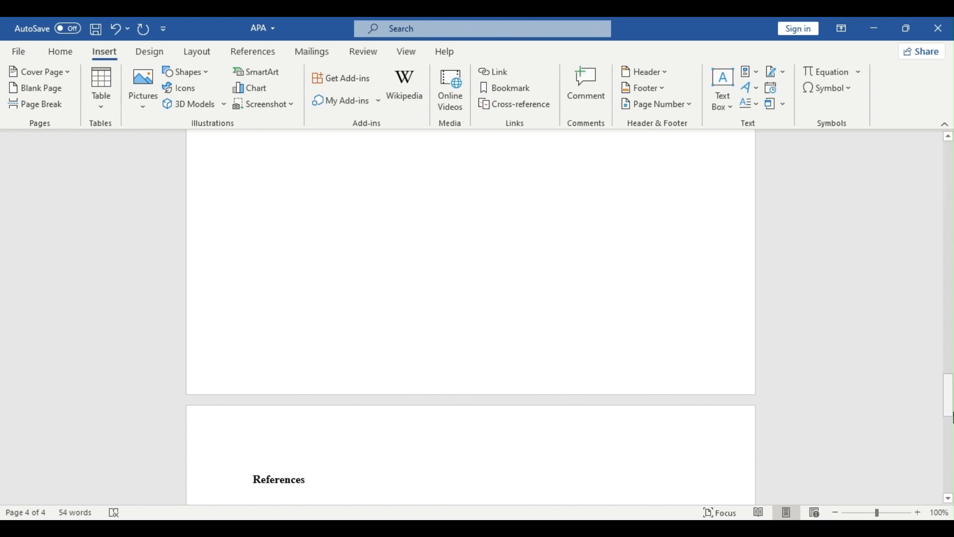
scroll(951, 423, down, 3)
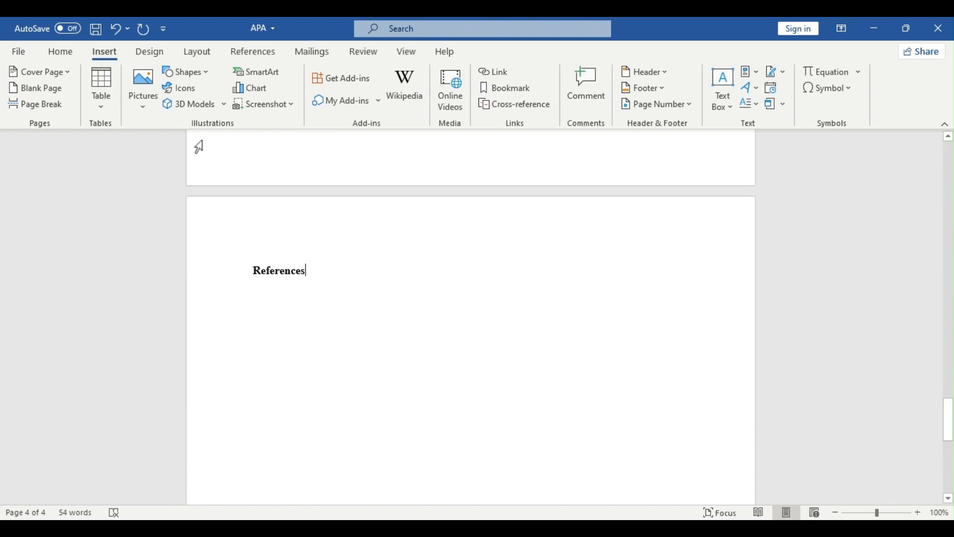
click(63, 52)
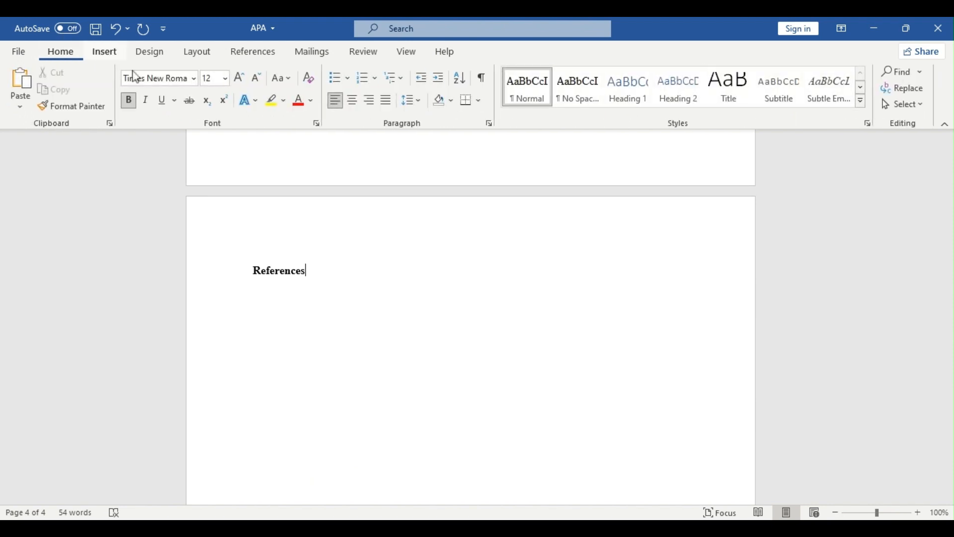
click(354, 102)
click(516, 290)
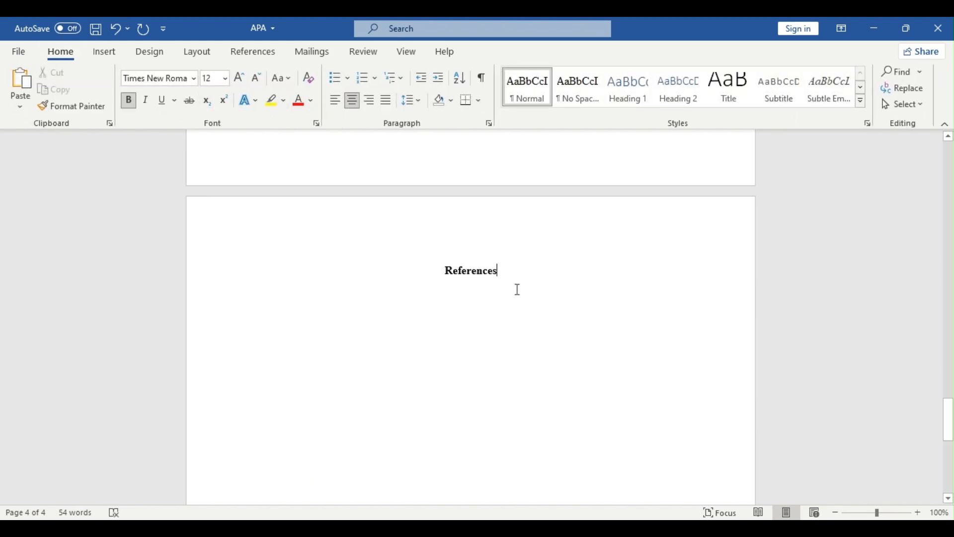
Step: Add left-aligned blank lines below the "References" heading, undoing the stray pasted text, and save the document
key(Return)
key(ctrl+l)
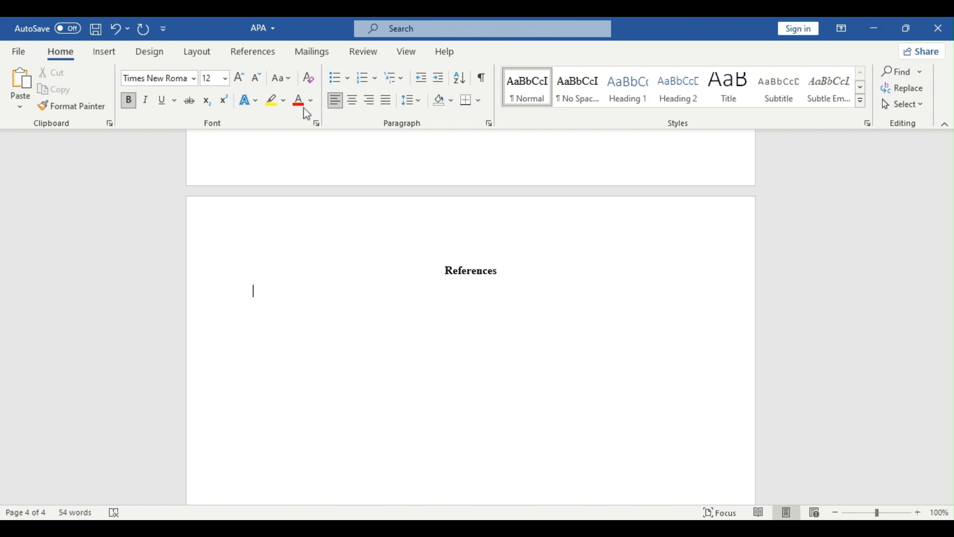
text(Hello writer, I am going to teach you how to write a sample paper using the APA style. To begin with the first step, let's set our paper up to an APA-recommended font; Times New Roman, or even Arial size 12. So, we will click here and open a dialogue box set the font style as Times New Roman., set the font size at 12, regular, then save our settings as default for this document only. You may opt to set it as default for all documents if you use the APA format in most of your writing. In the second step, we will set a running head, which features a shortened version of your paper title. In the tool bar, select "header" then go to options and select "different first page". This will ensure that your first page is different from subsequent pages. In the header, write this: "Running head" then add a colon, before writing a short version of your topic all in capital letters. In this case we will choose "Business Ethics in Japan". I am assuming our paper topic is about business ethics in a particular country. After that, we are going to insert the page number. Note that, there are different options when you click the page number tab-top, bottom, margins and current position. We are going to choose "current position" and then "simple plain number".)
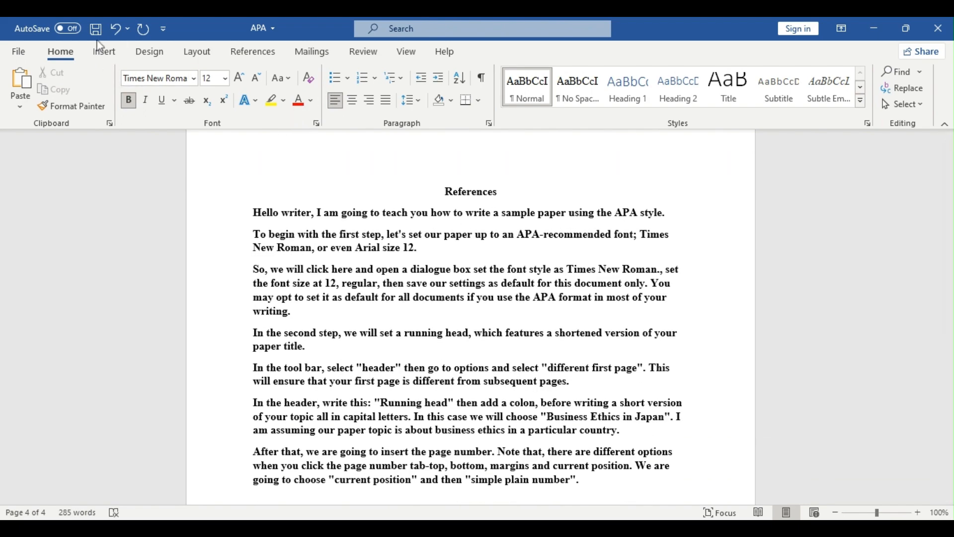
click(118, 33)
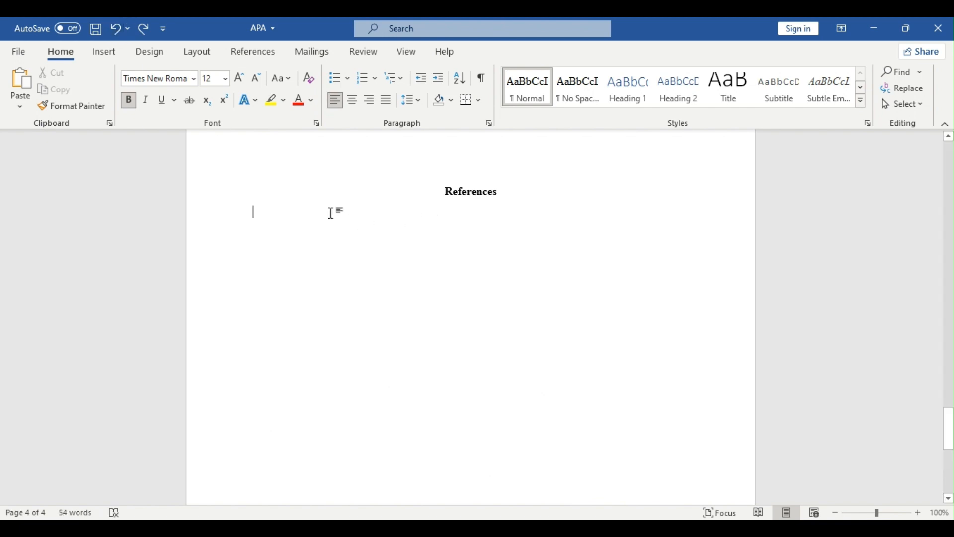
key(ctrl+b)
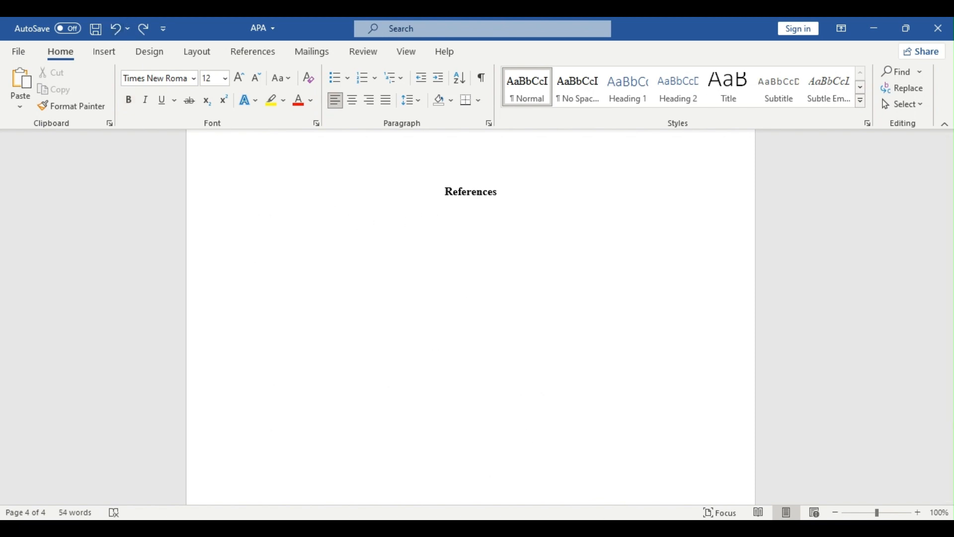
click(256, 246)
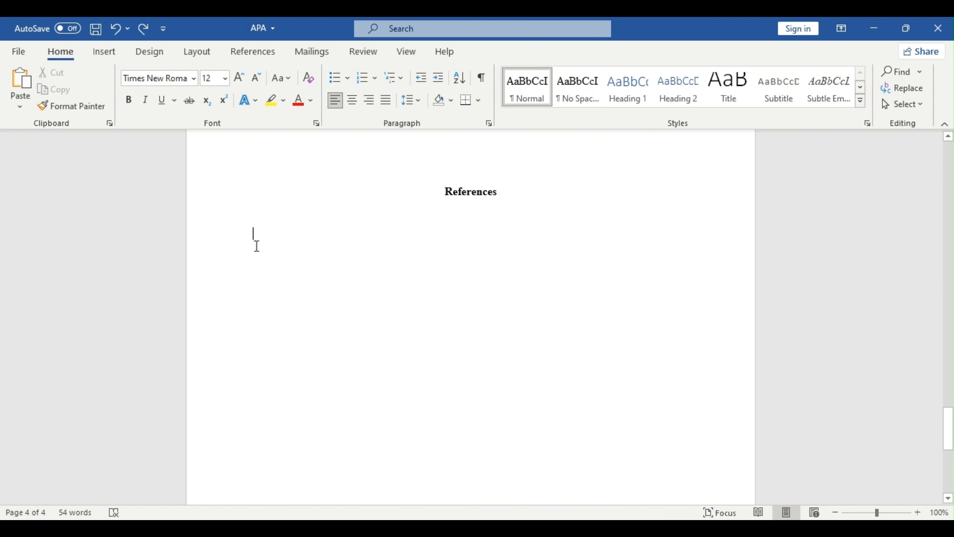
click(261, 217)
click(96, 28)
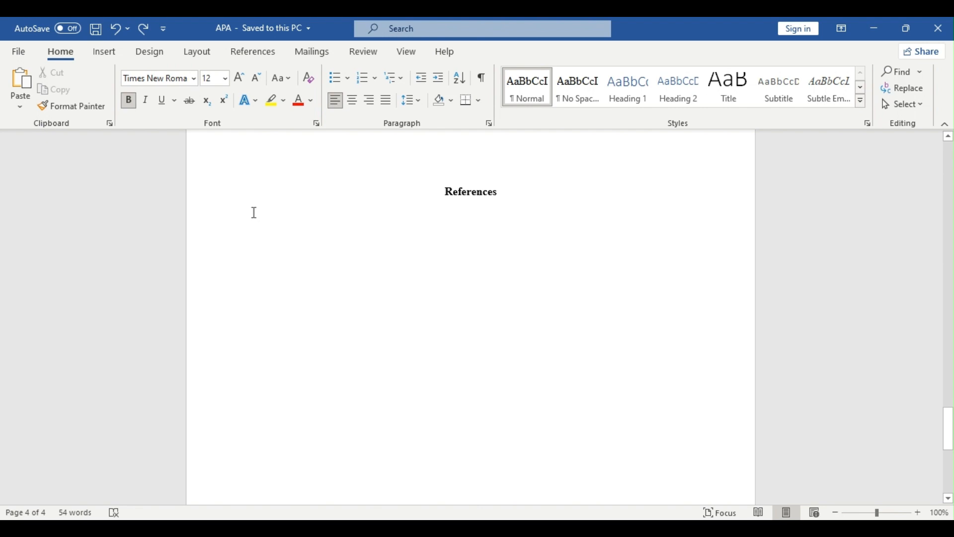
text(Lastnam)
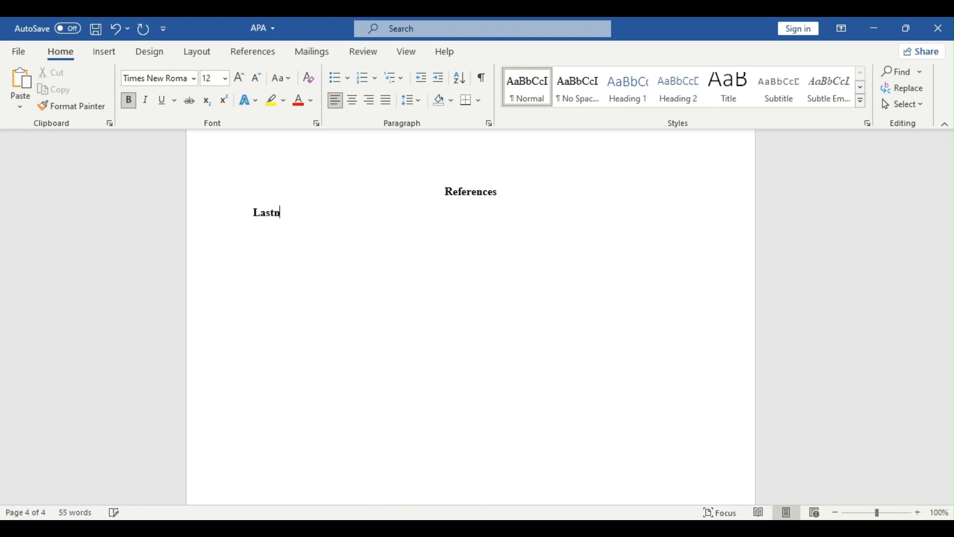
key(BackSpace)
key(BackSpace)
key(BackSpace)
key(BackSpace)
key(BackSpace)
key(BackSpace)
key(BackSpace)
key(BackSpace)
Step: Begin a plain-text sample reference below the heading with "Lastname, C. (2019). Title of the article."
text(Lastnam)
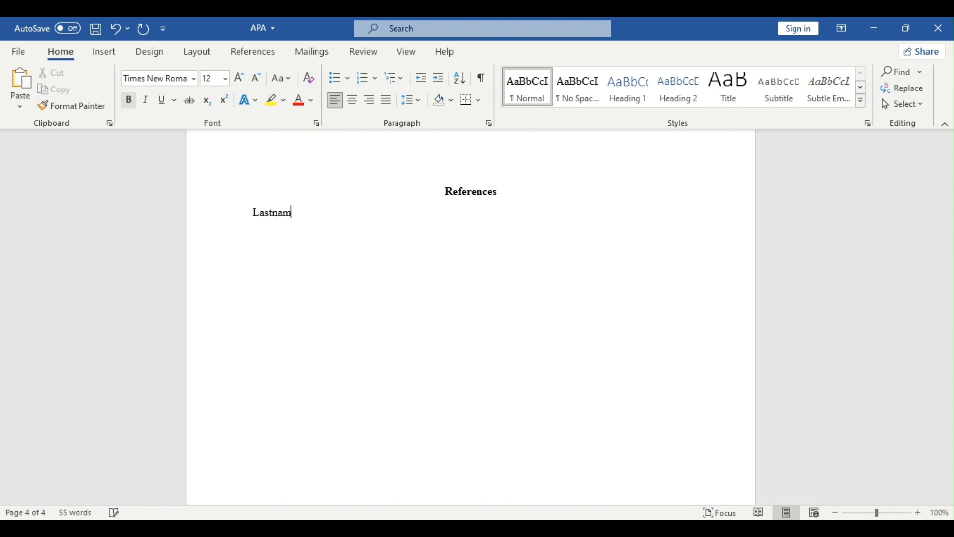
text(e, C.)
text((2019))
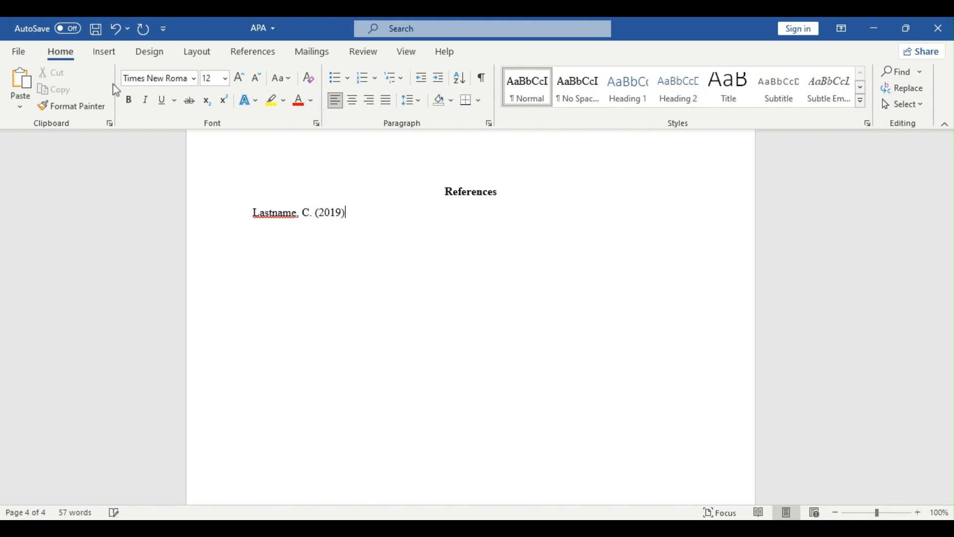
text(. Title of the article)
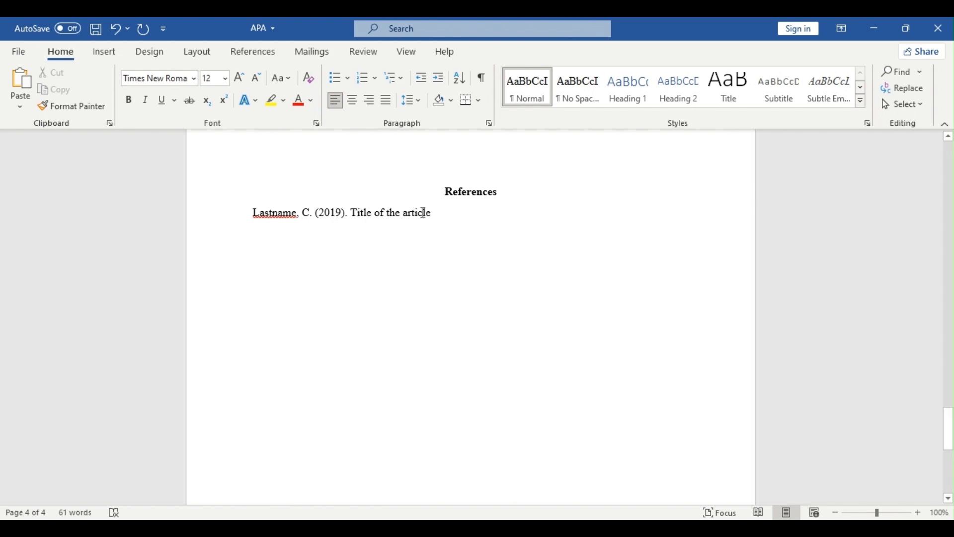
text(:)
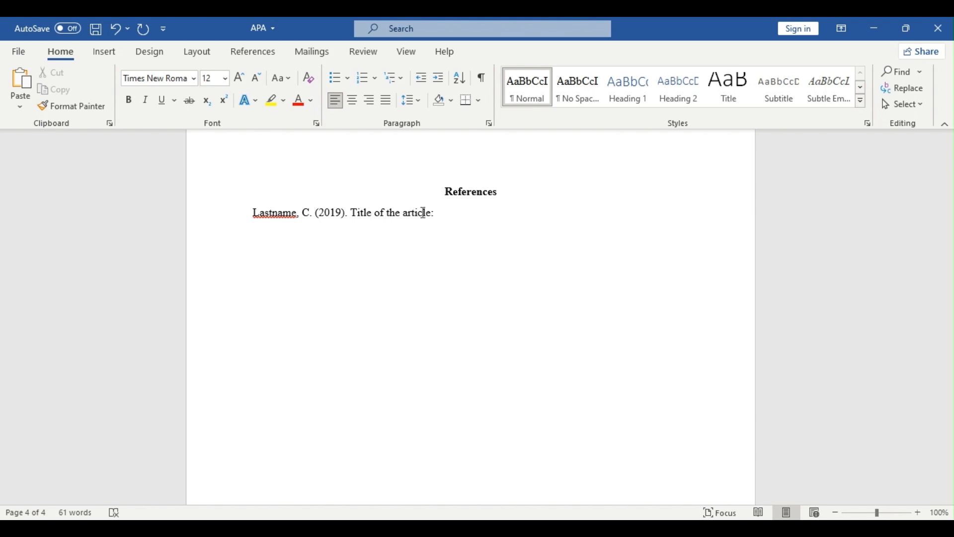
key(BackSpace)
key(BackSpace)
text(.)
Step: Complete the sample reference with "Journal Name, vol#(issue#), page numbers." and save the document
text(Journal)
text(Name)
text(.)
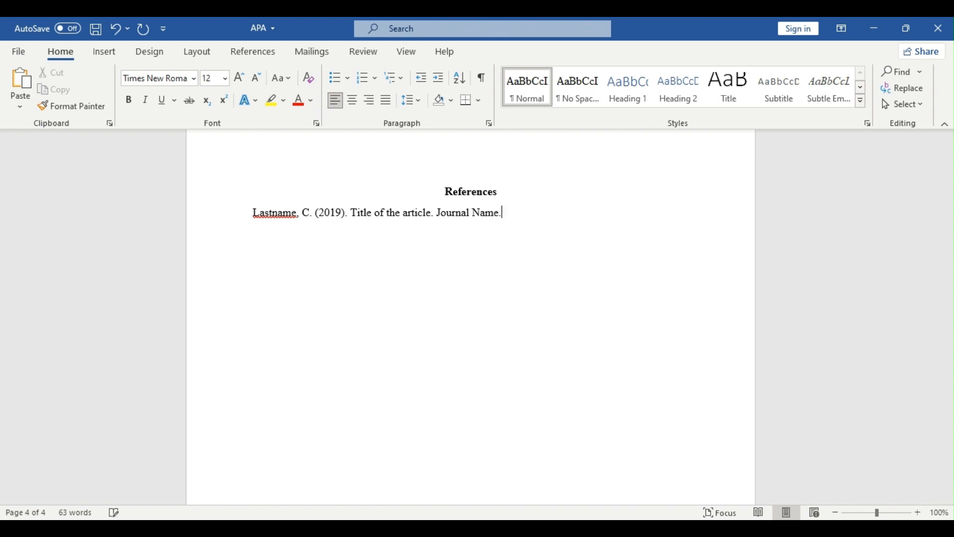
key(BackSpace)
text(, vol#(issue#), page num)
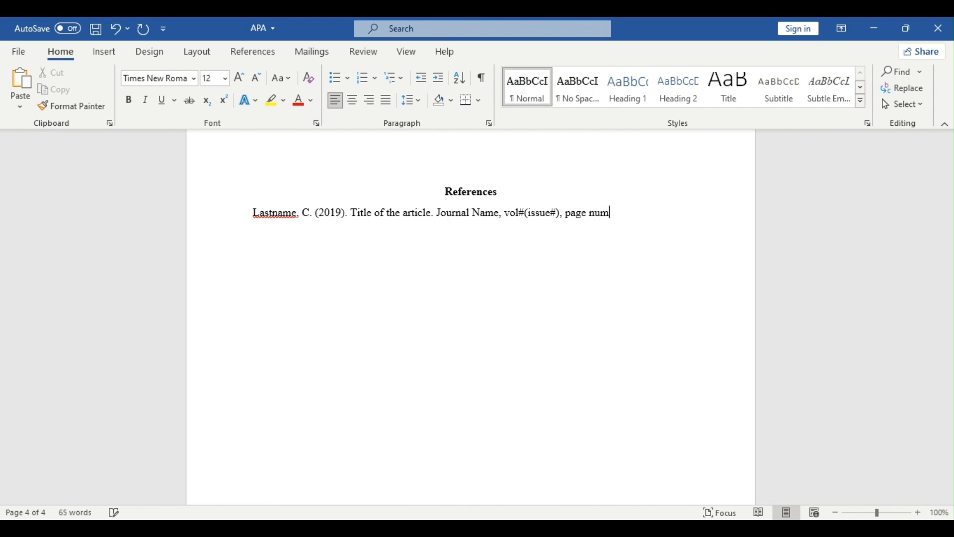
text(bers.)
key(ctrl+s)
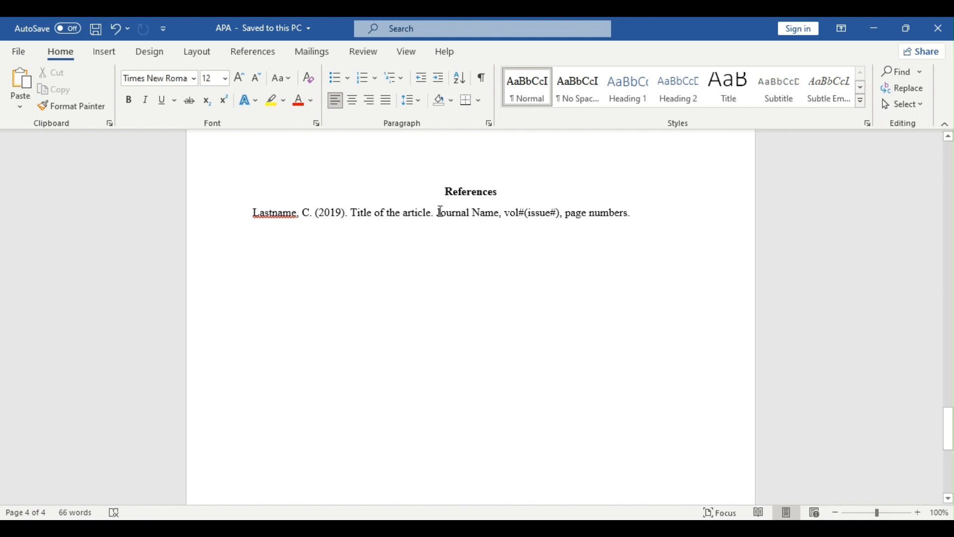
Step: Italicize "Journal Name, vol#" in the sample reference, start a new line after the entry, and save the document
drag(471, 211, 524, 214)
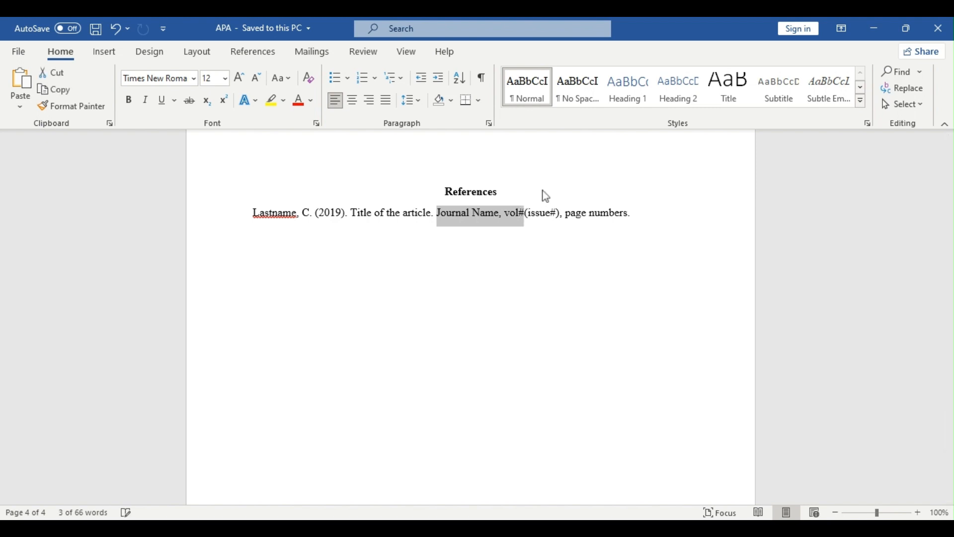
key(ctrl+i)
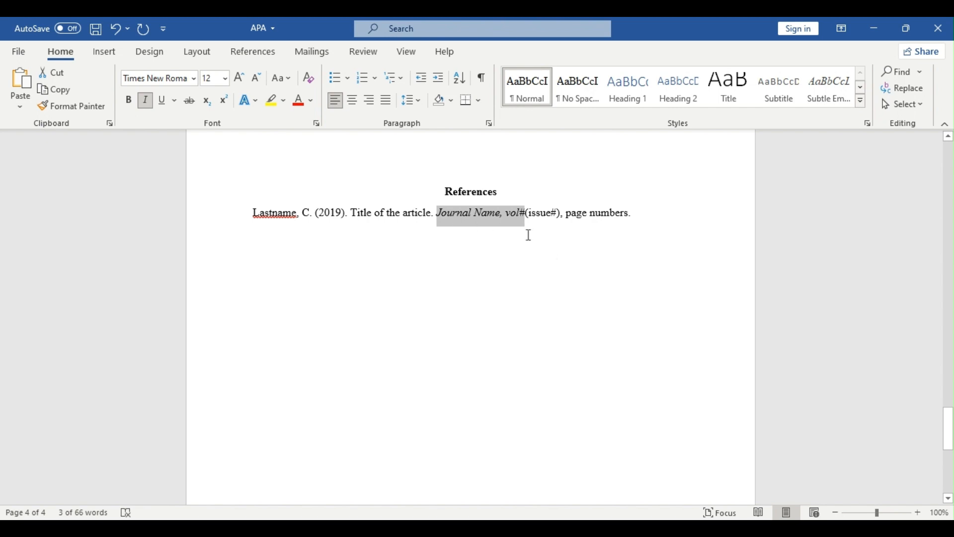
click(638, 227)
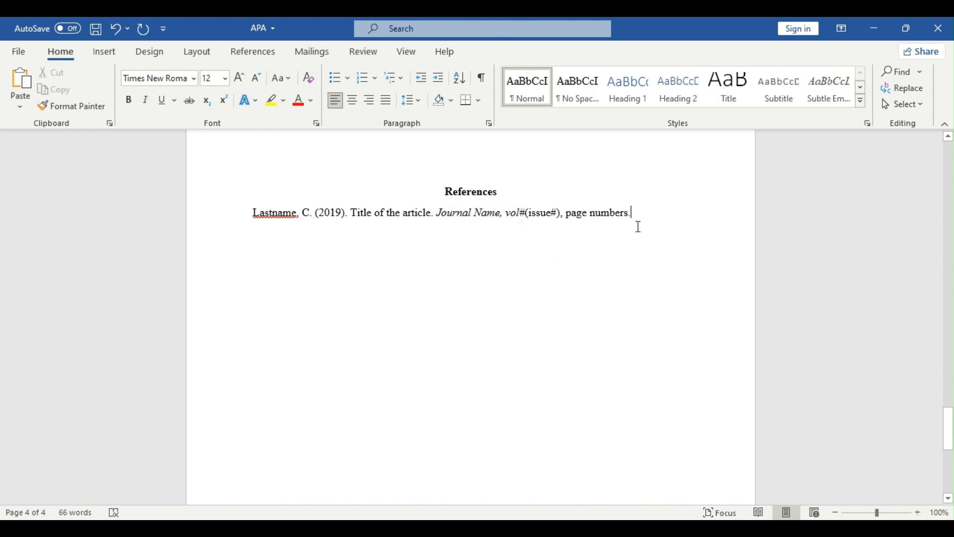
key(Return)
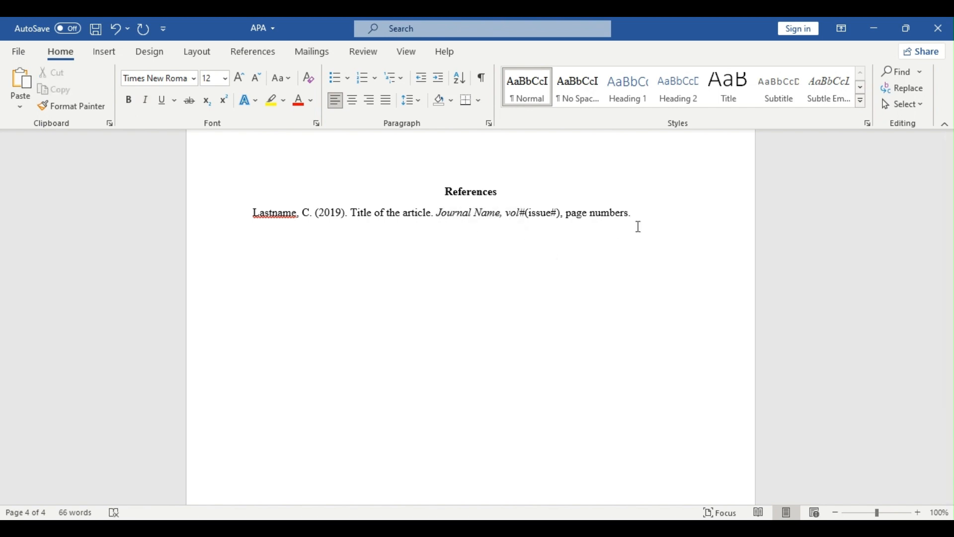
key(ctrl+s)
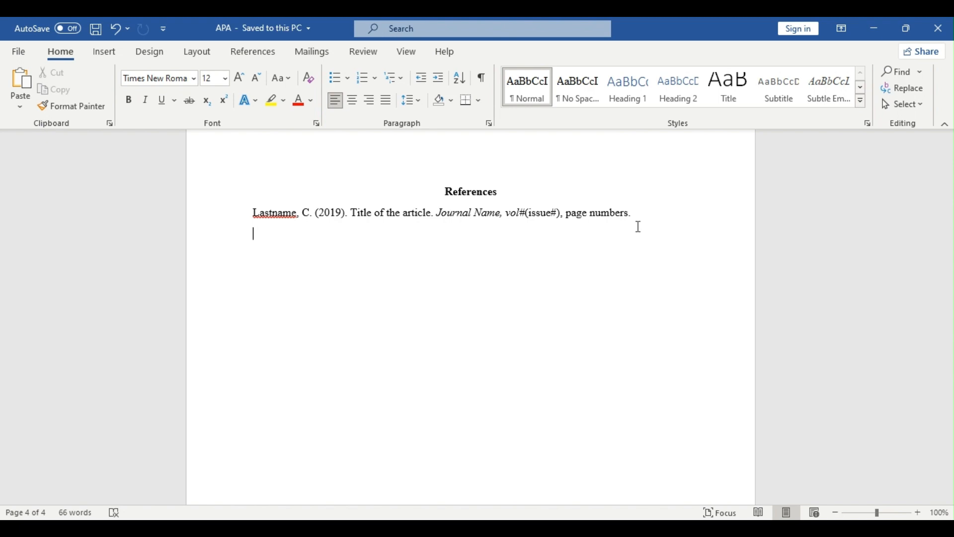
text(R)
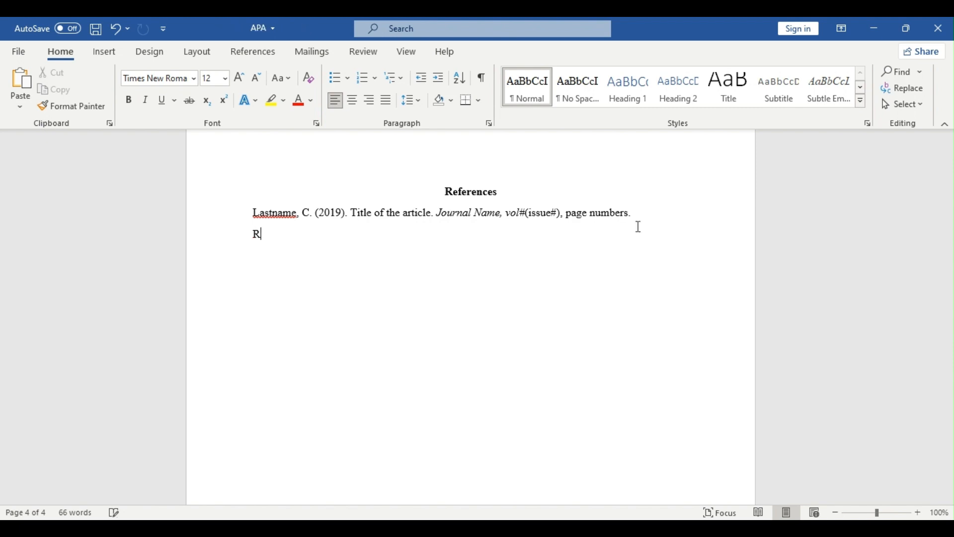
text(obert Koch)
key(Return)
text(2020)
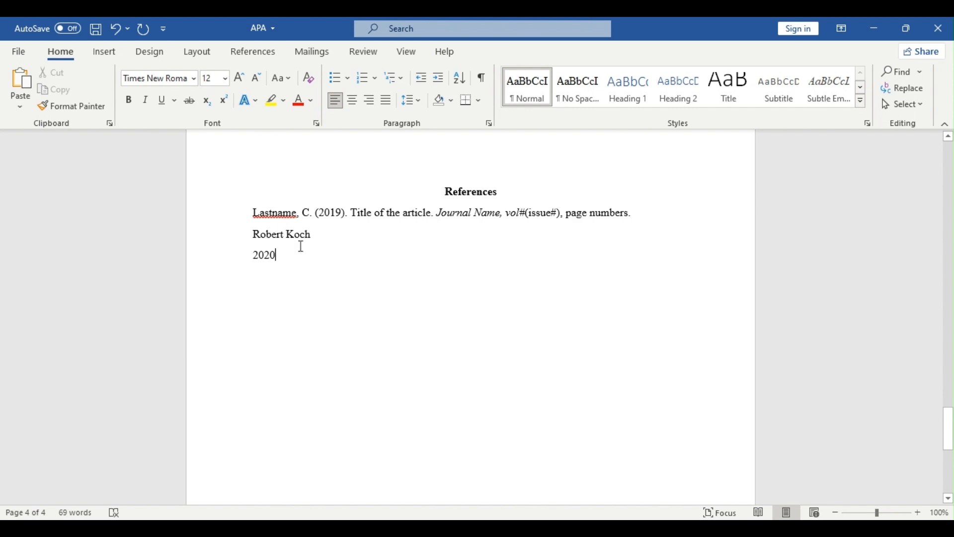
key(Return)
drag(254, 231, 279, 264)
key(Delete)
Step: Start the second reference with the author's surname and initial, "(2020)." and the title "The causes of food poisoning in post-industrial age."
text(Koch)
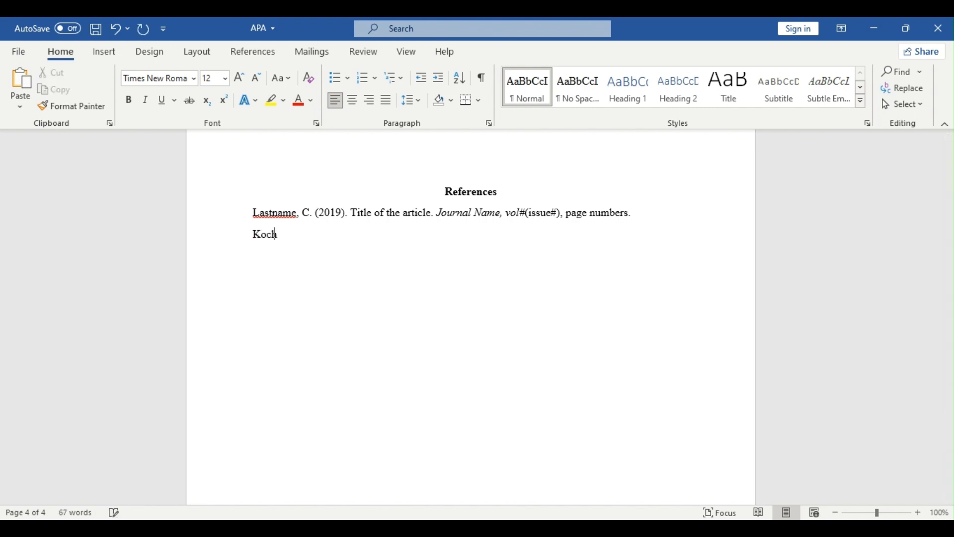
text(, R. (2020).)
text(The cause)
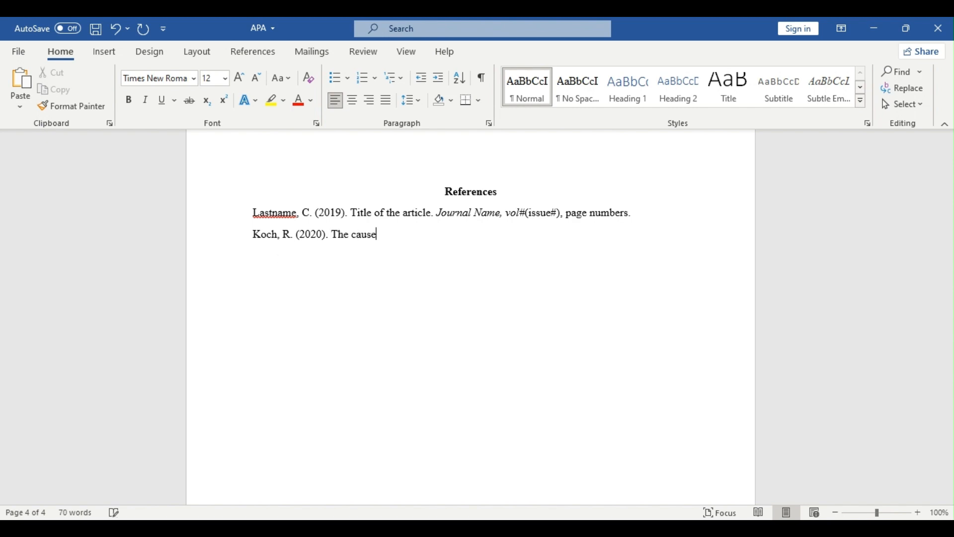
text(s of food pos)
key(BackSpace)
text(isoning in)
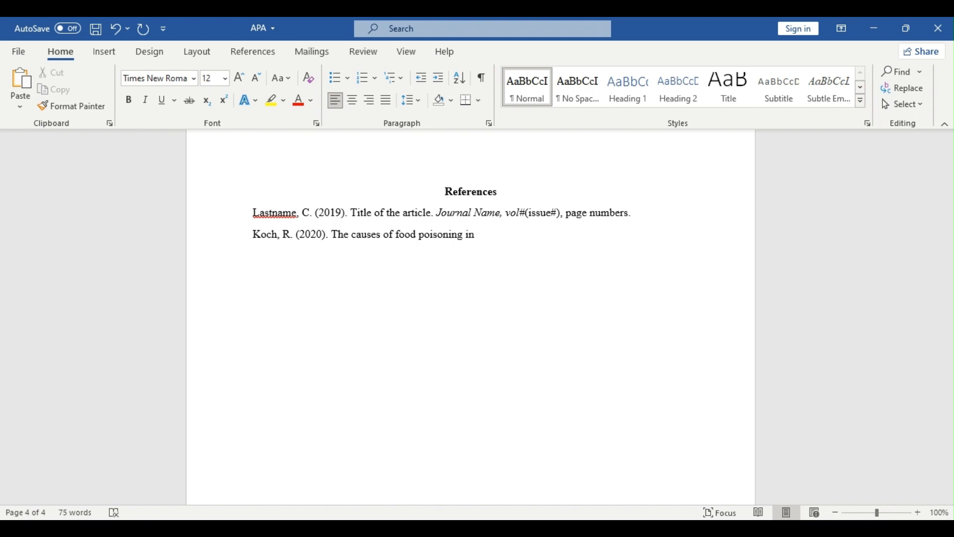
text( post-industiral)
key(BackSpace)
key(BackSpace)
key(BackSpace)
key(BackSpace)
key(BackSpace)
text(rial age)
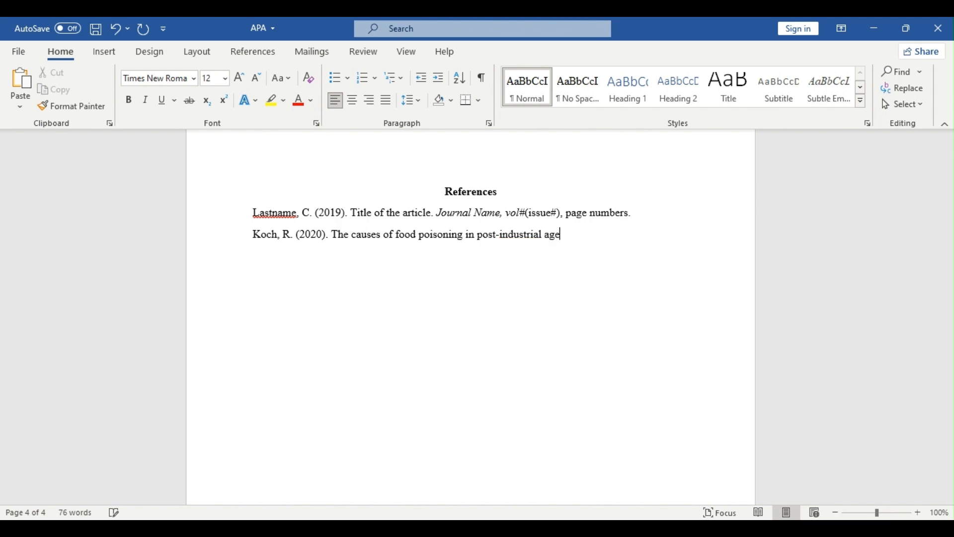
text(:)
key(BackSpace)
key(BackSpace)
text(.)
Step: Complete the second reference with the journal details "Journal of Food Safety, 24(9), 345-361."
text(Journal of Food S)
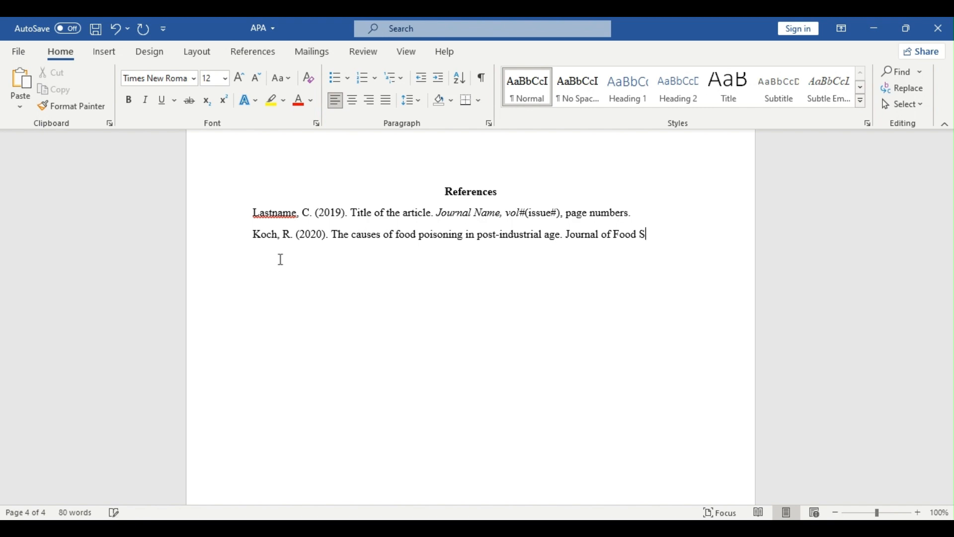
text(afety, 24(9), 340)
key(BackSpace)
text(5-361.)
Step: Italicize the journal name and volume number, "Journal of Food Safety, 24", in the second reference
click(569, 233)
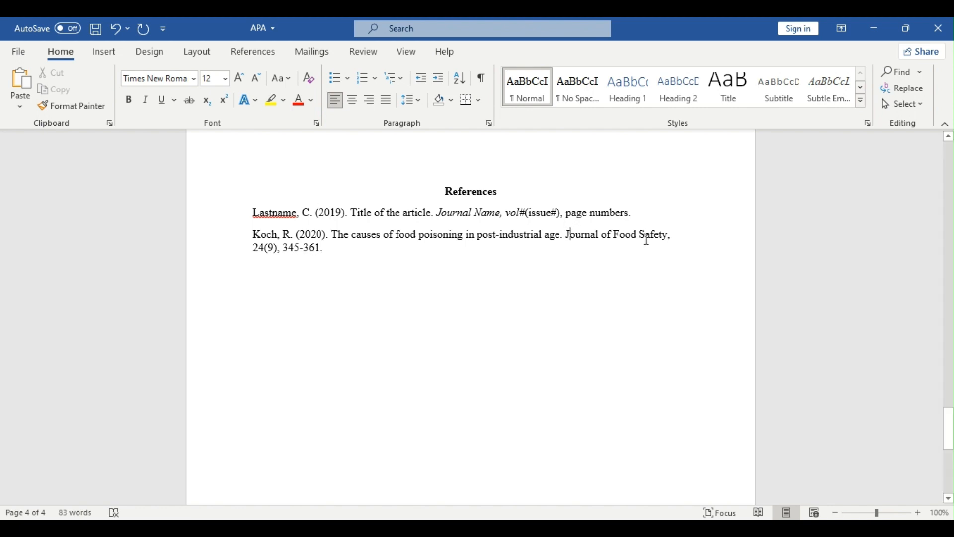
drag(646, 240, 266, 247)
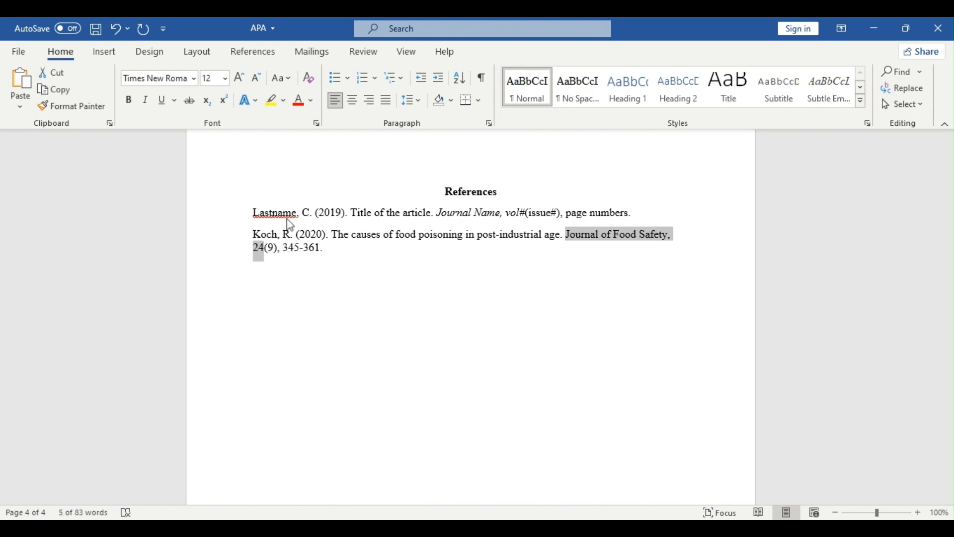
key(ctrl+i)
click(340, 254)
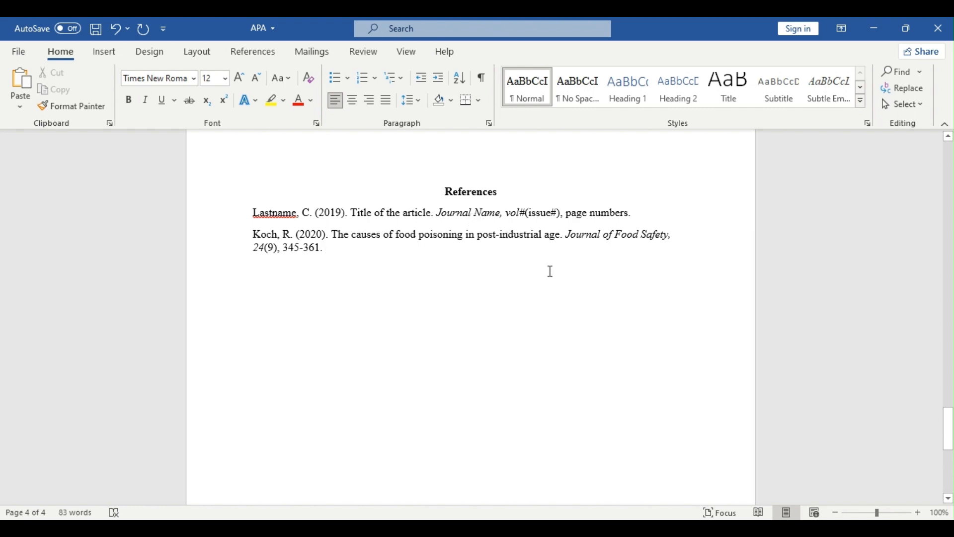
click(562, 236)
click(431, 216)
text(:)
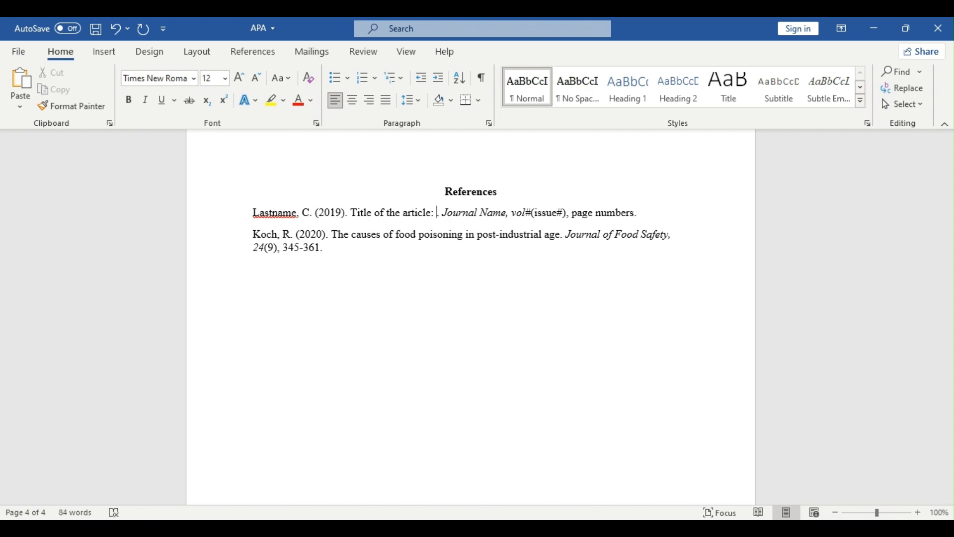
key(ctrl+s)
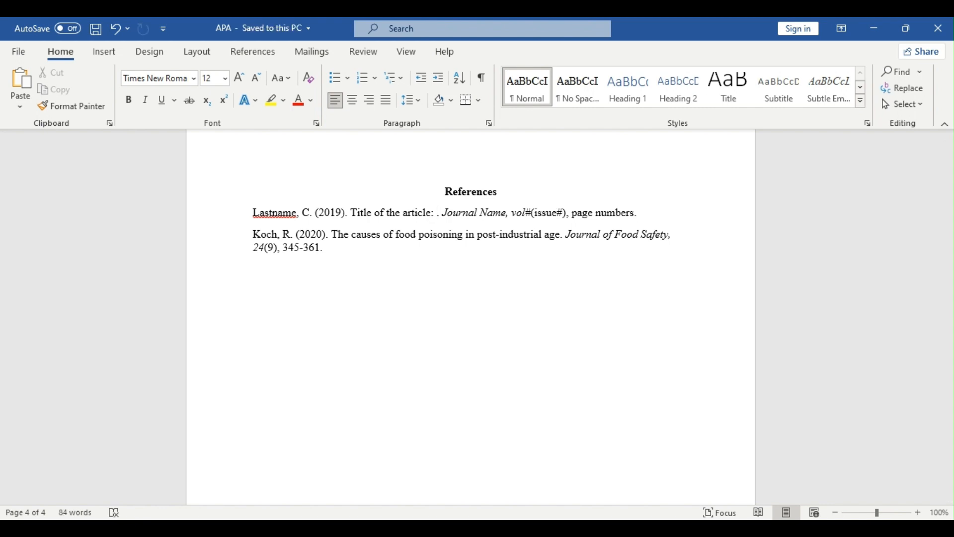
text(A)
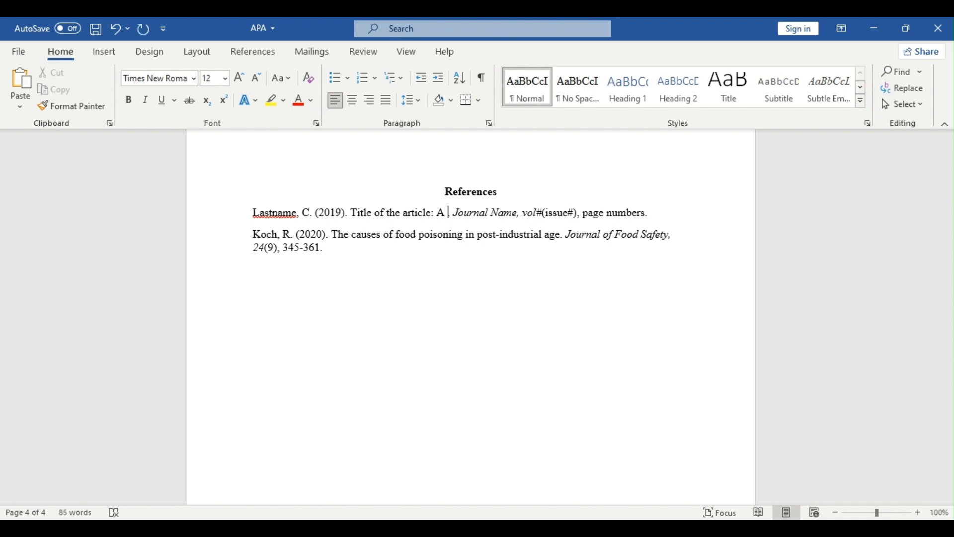
key(ctrl+s)
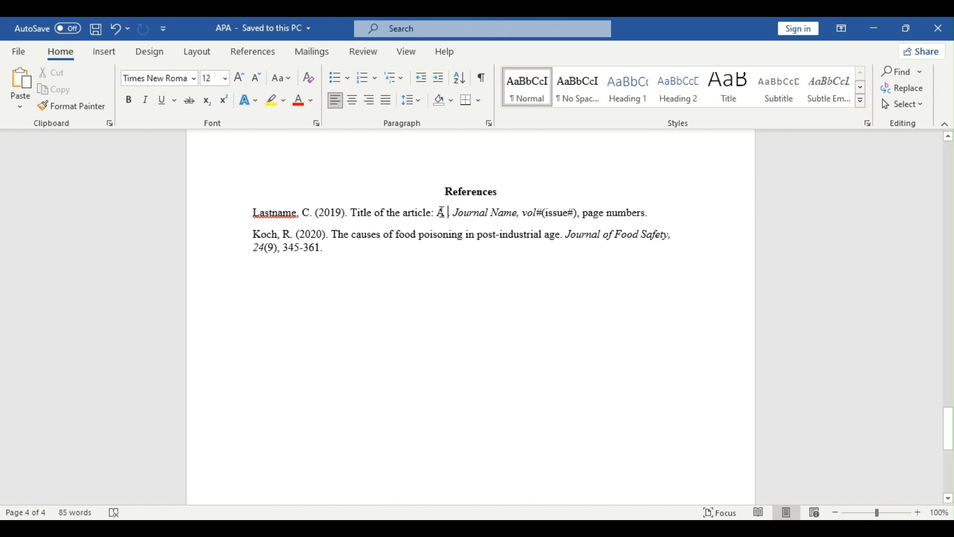
key(BackSpace)
key(BackSpace)
key(BackSpace)
key(BackSpace)
key(BackSpace)
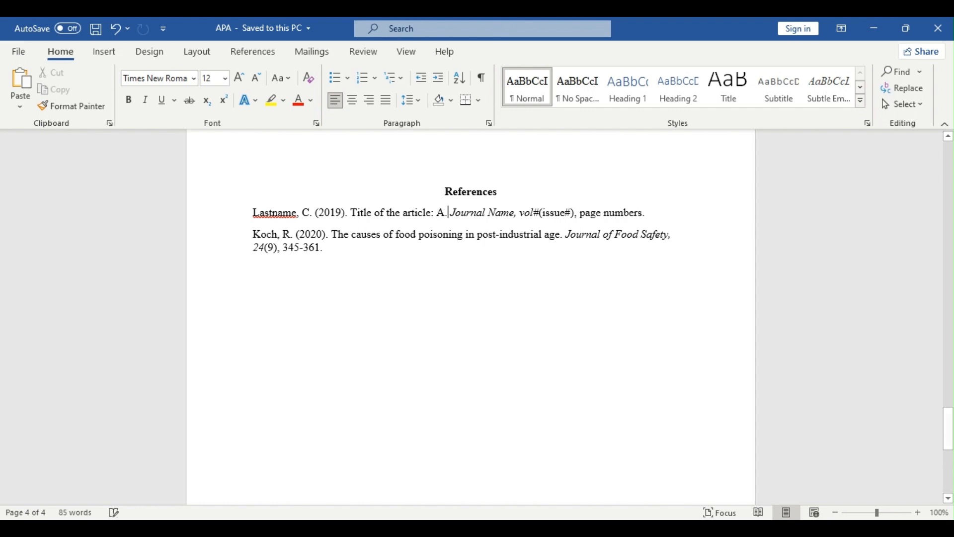
Step: Add the subtitle ": A case study of the African society" after "post-industrial age" in the second reference, and save the document
click(561, 233)
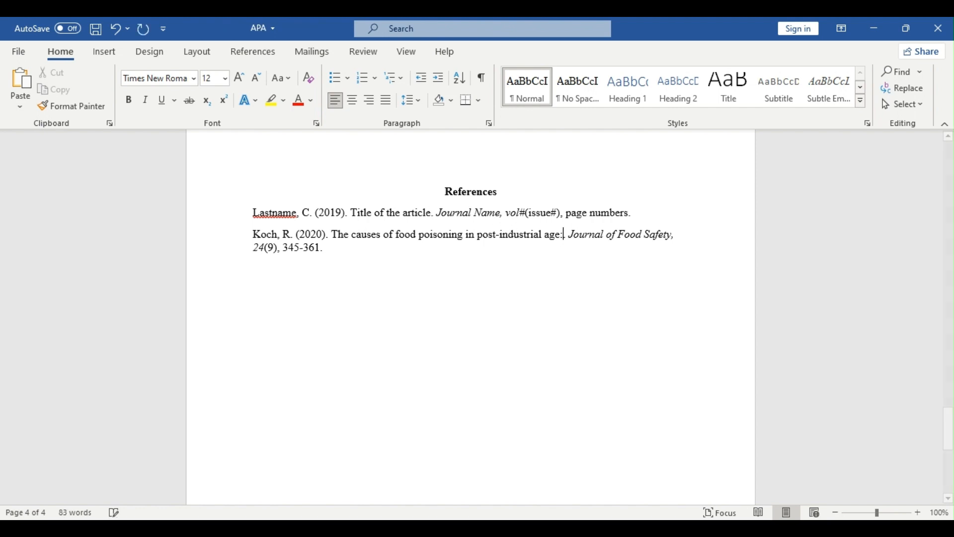
text(: A cas)
text(e study)
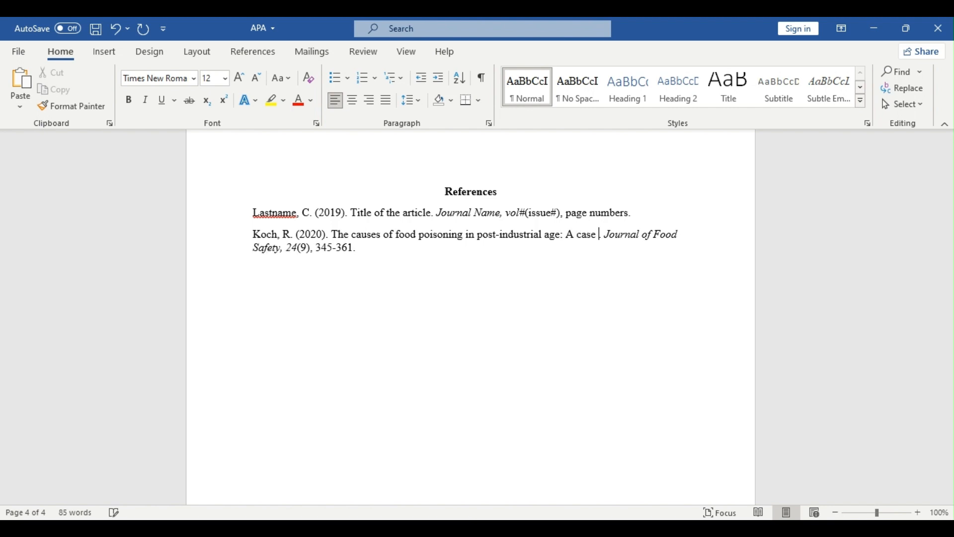
text( of)
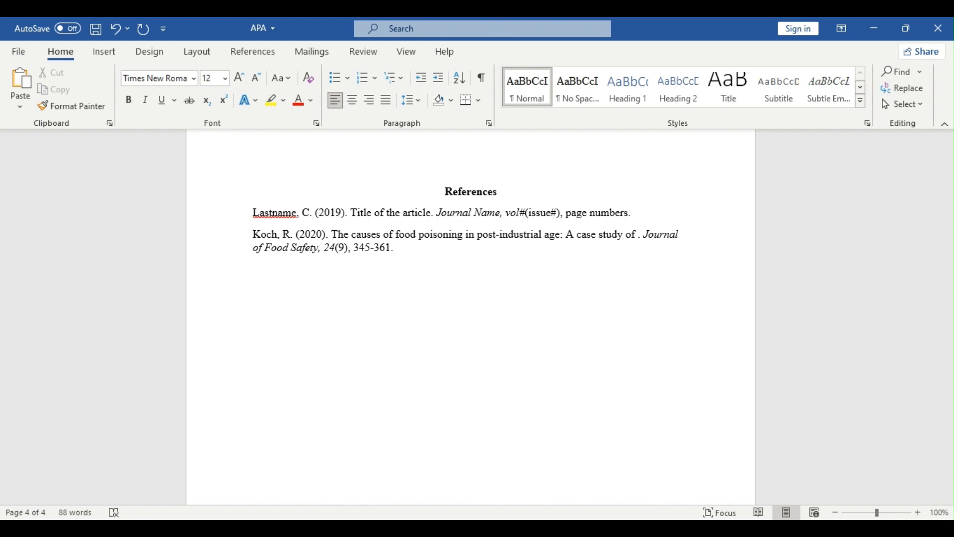
text(the )
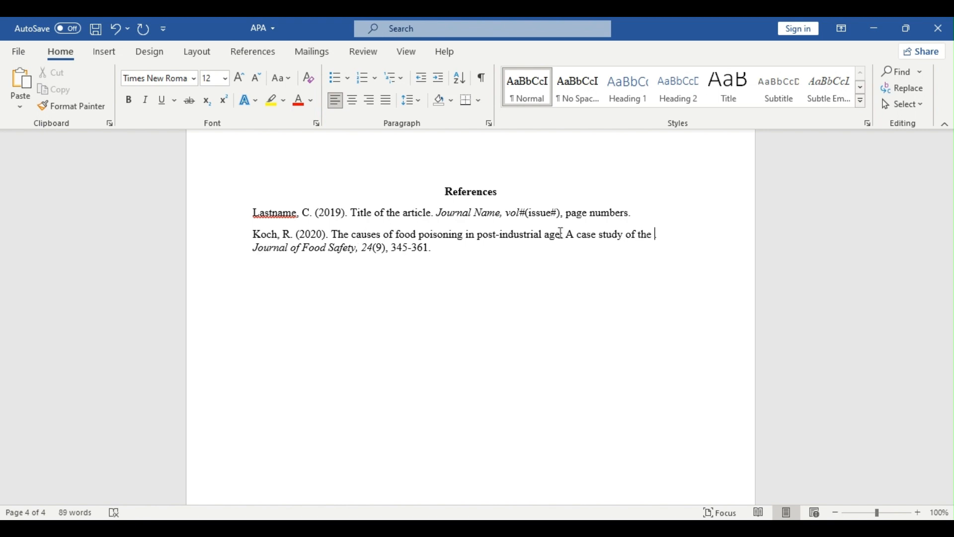
text(African society.)
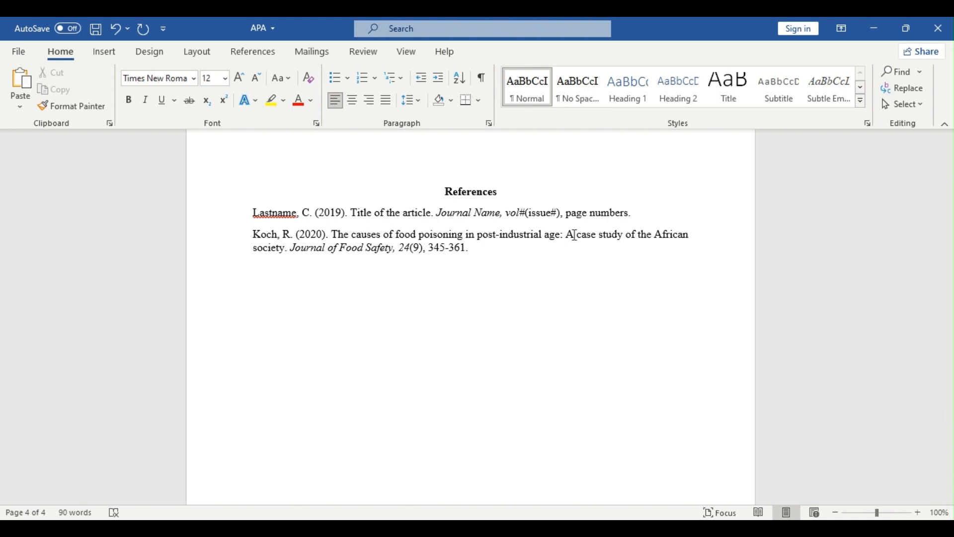
click(96, 29)
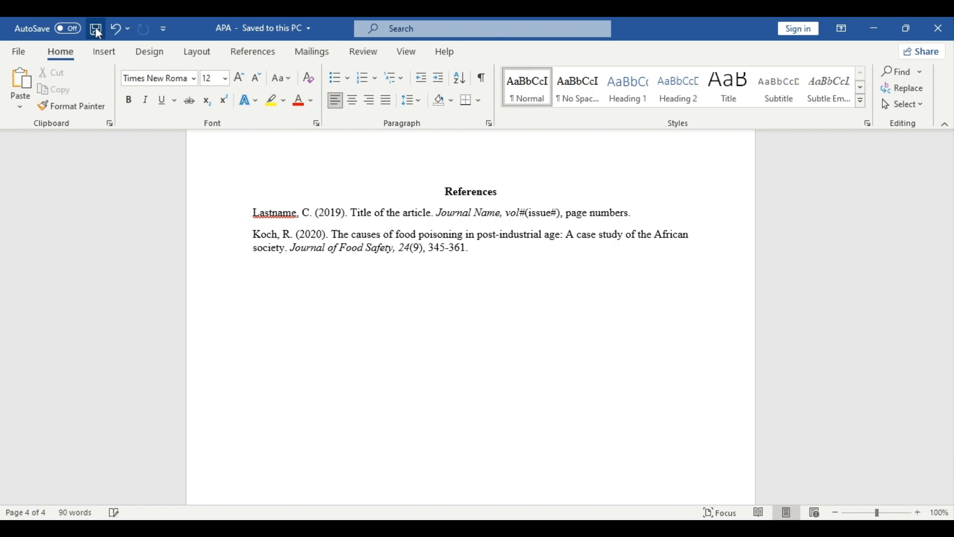